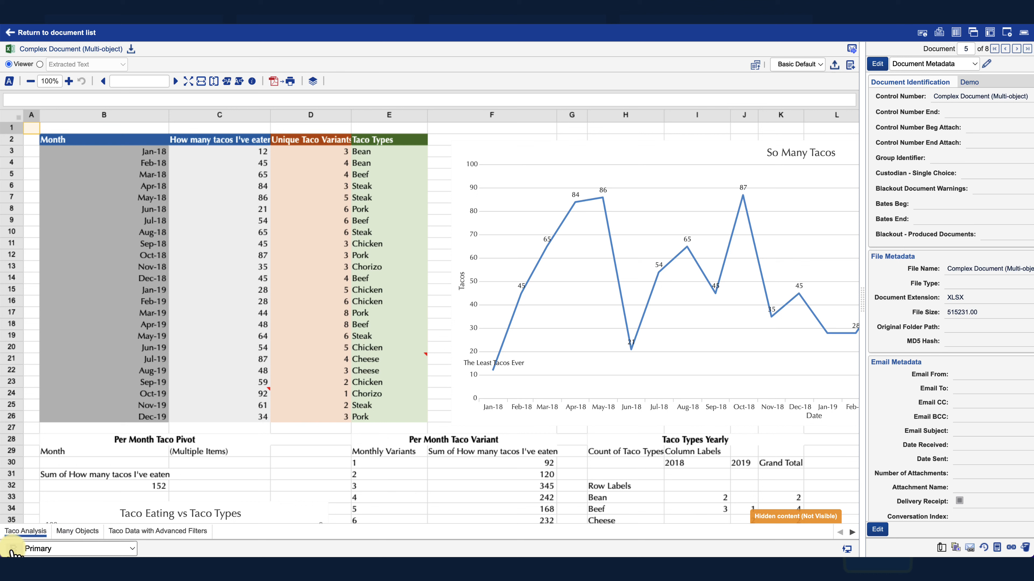
- Open the markup review pane's list of spreadsheet charts and redact Chart 1 on the Taco Analysis sheet entirely
left_click(13, 549)
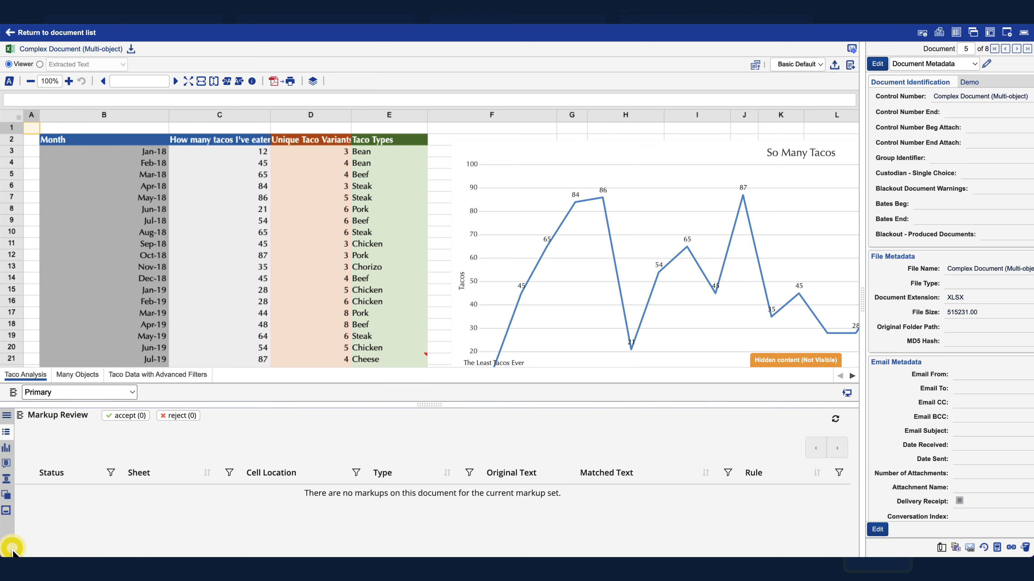
left_click(9, 424)
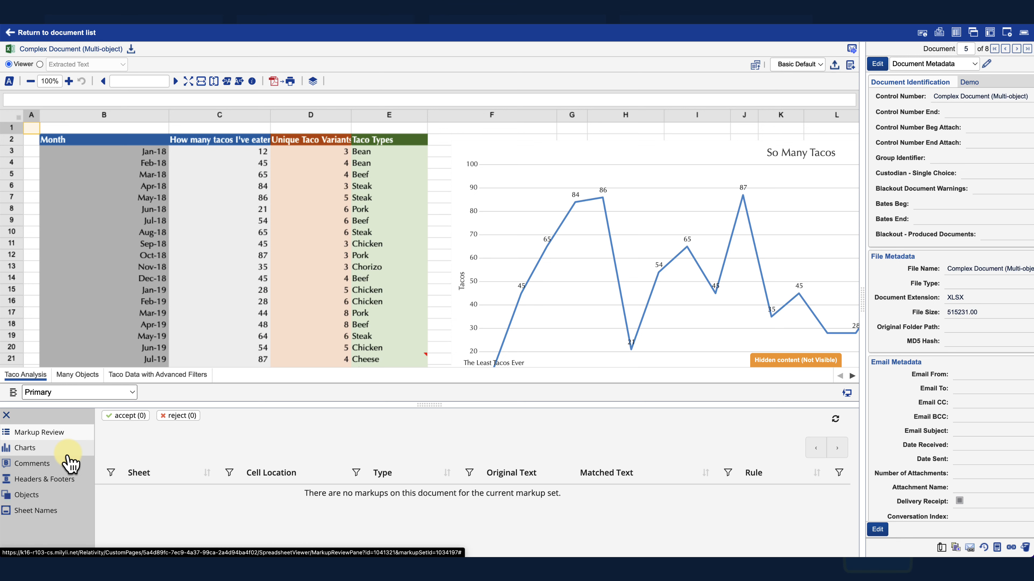
left_click(68, 452)
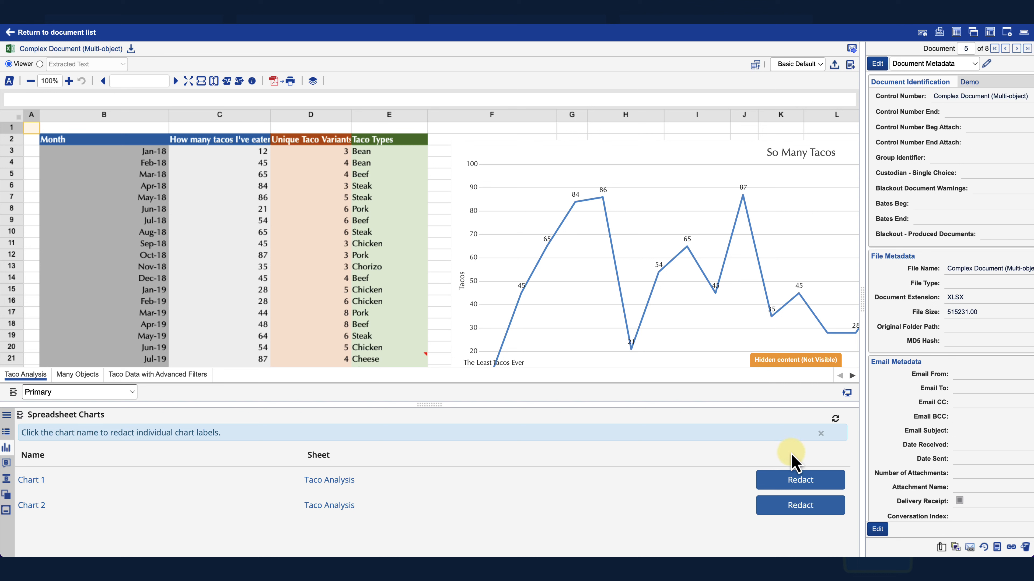
left_click(789, 482)
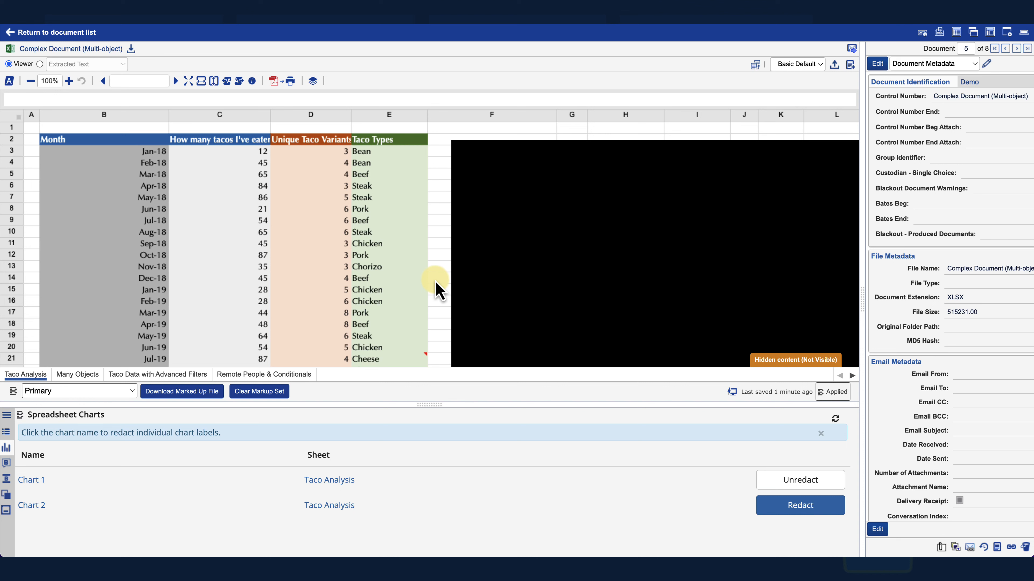
- Redact the title of Chart 2 by replacing its text with [REDACTED], and save the redaction
scroll(435, 285, "down", 10)
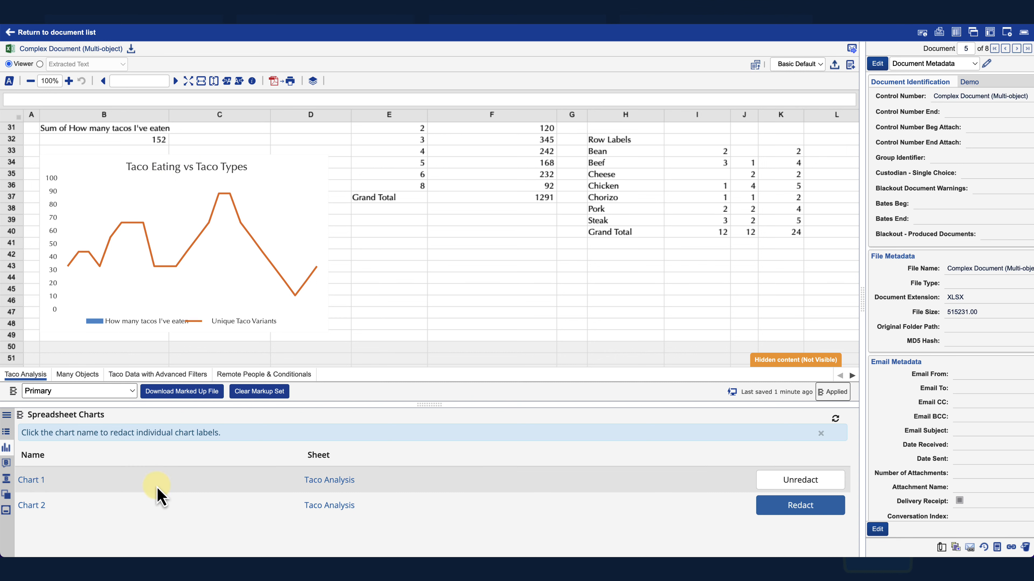
left_click(36, 506)
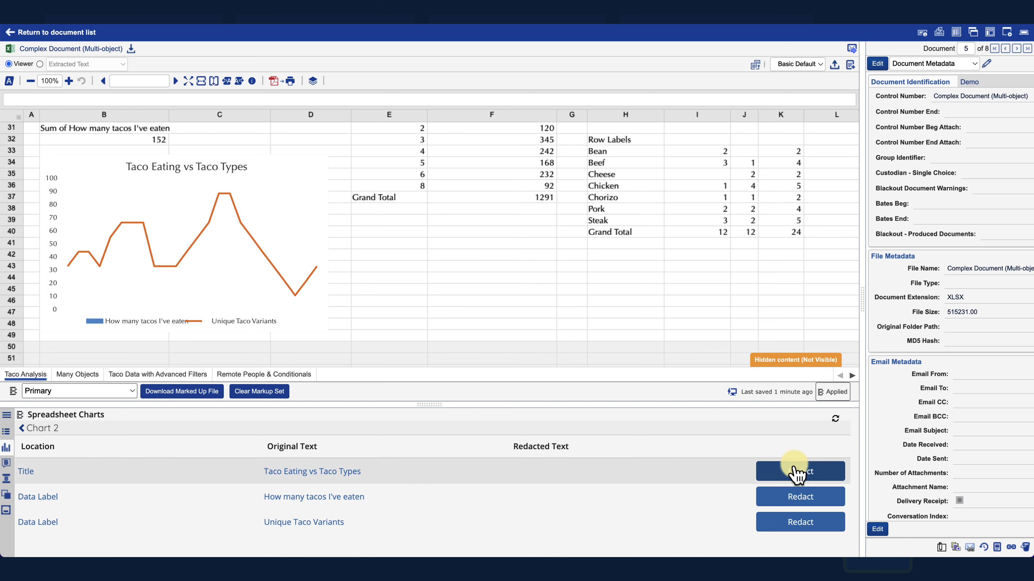
left_click(796, 474)
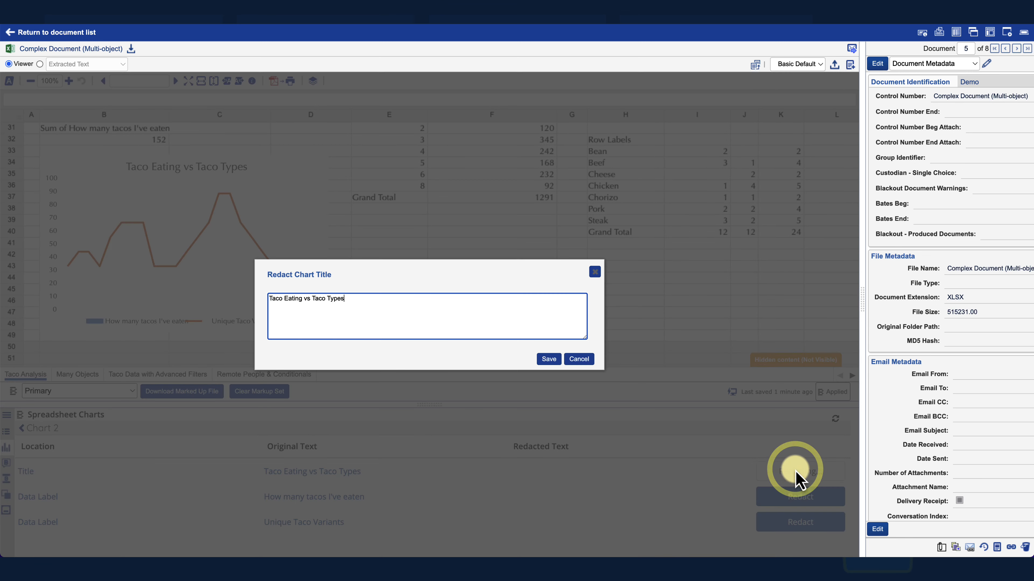
left_click(346, 323)
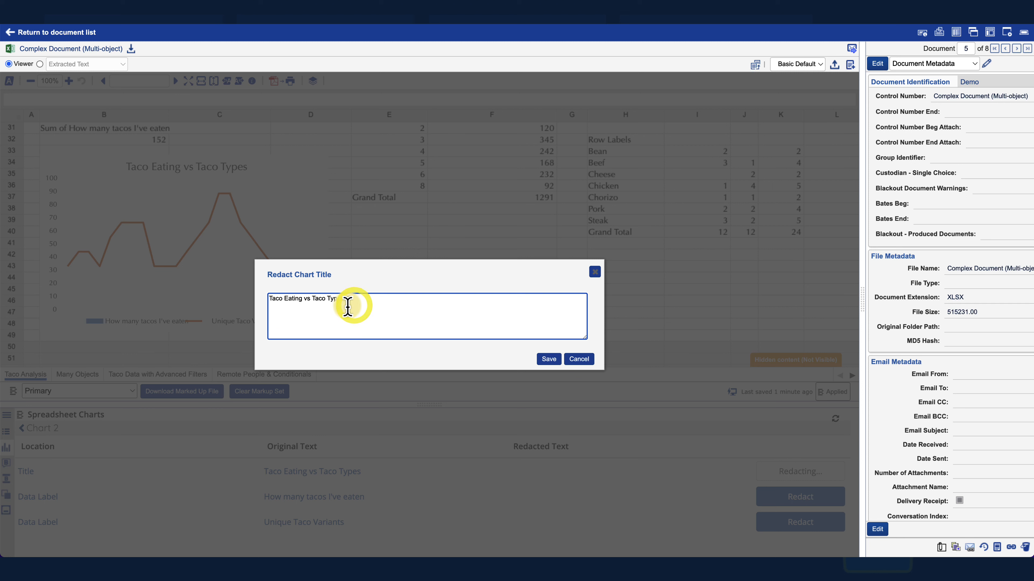
left_click_drag(347, 303, 279, 305)
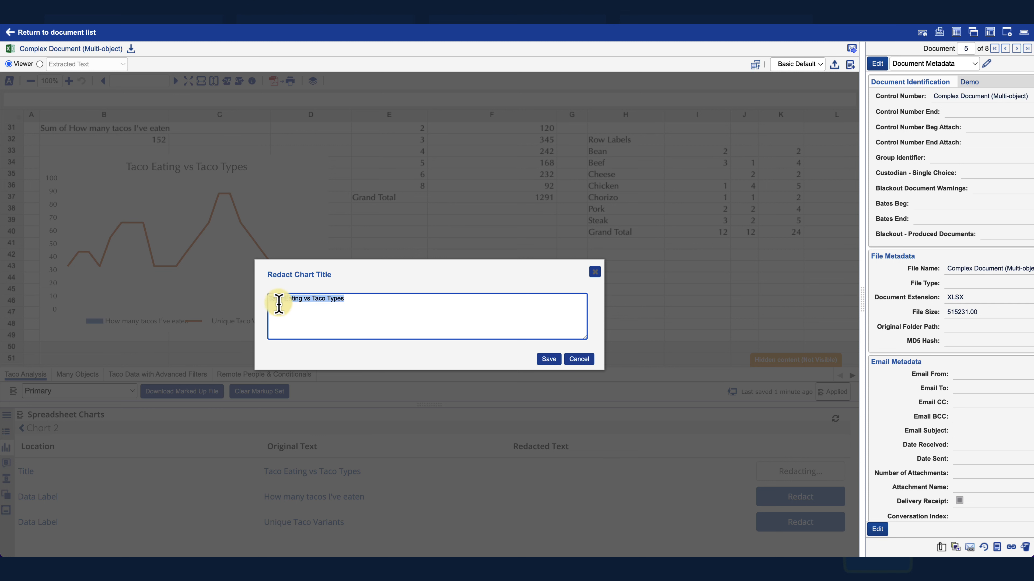
key("BackSpace")
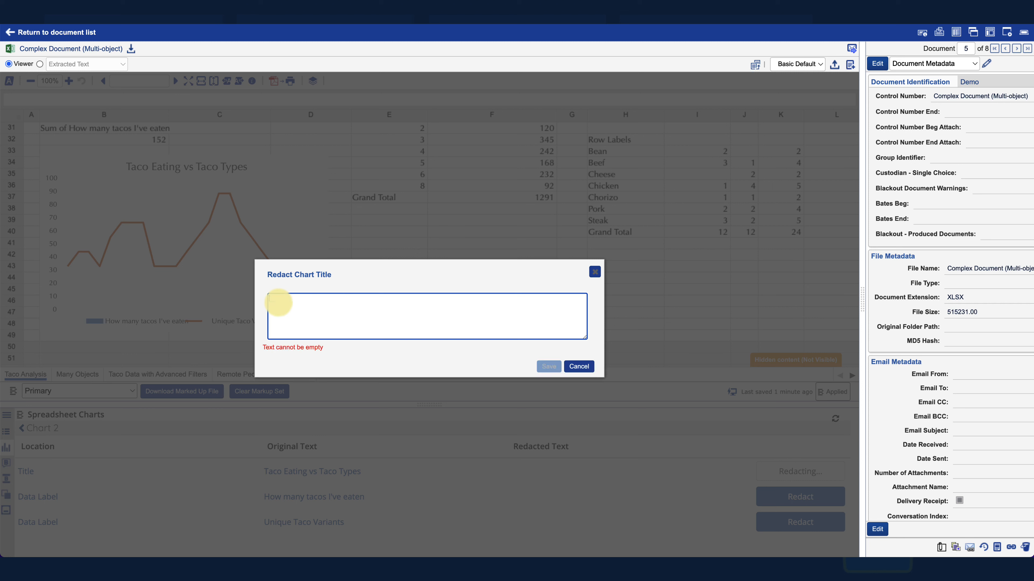
key("ctrl+v")
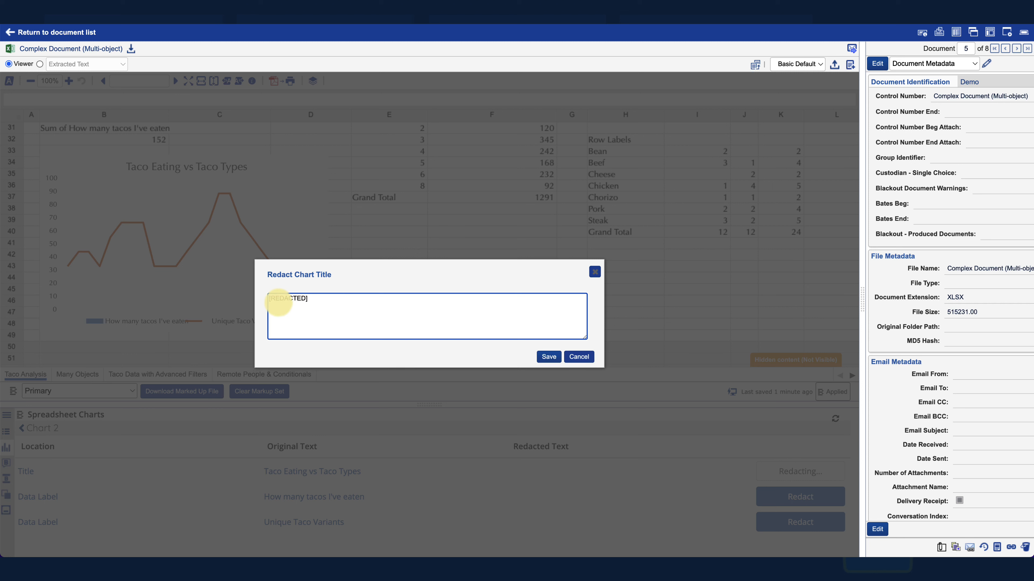
left_click(544, 359)
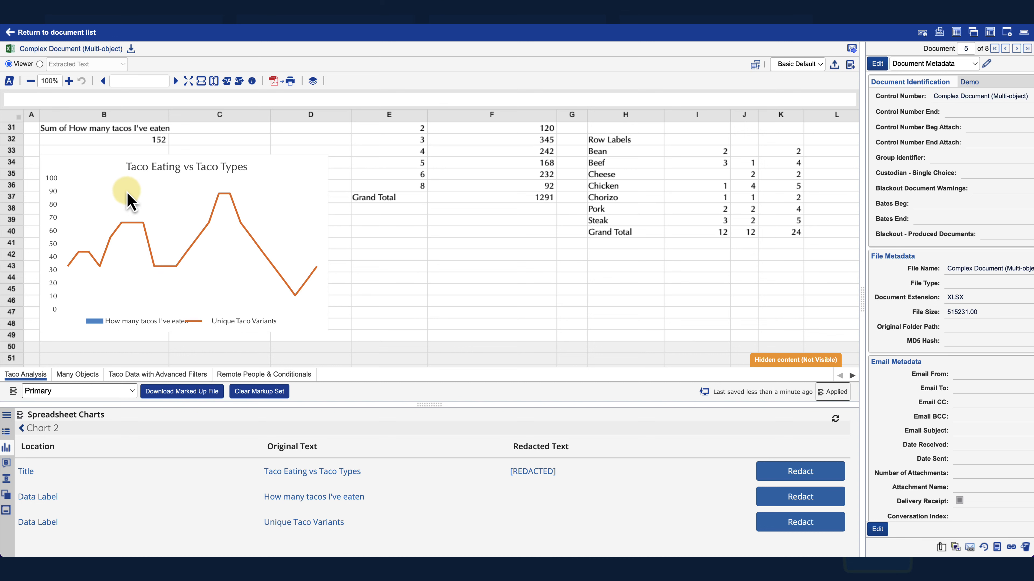
- Reload the document, collapse the hidden-content notice and check the title of Chart 2 on the Taco Analysis sheet
left_click(40, 16)
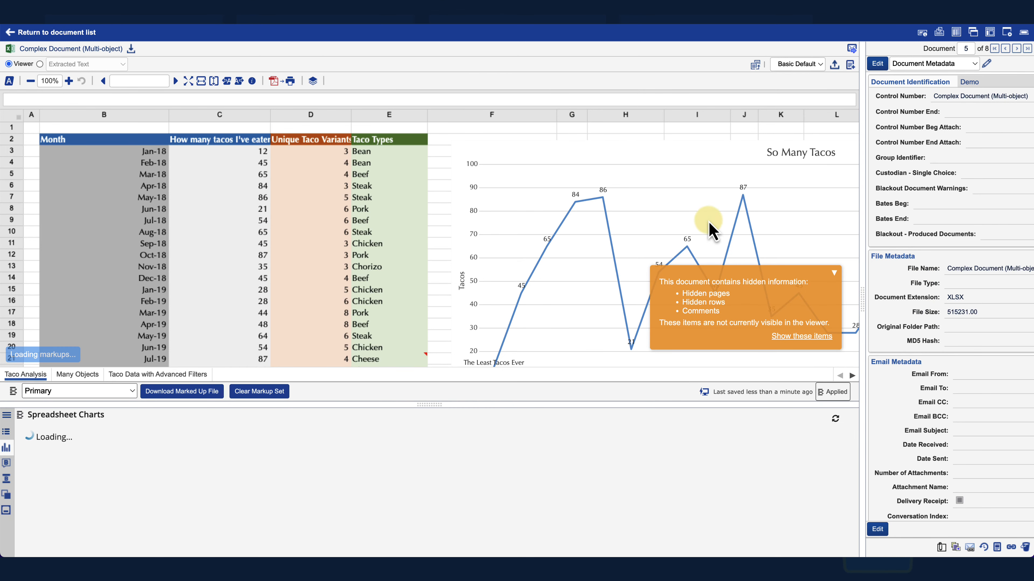
left_click(834, 273)
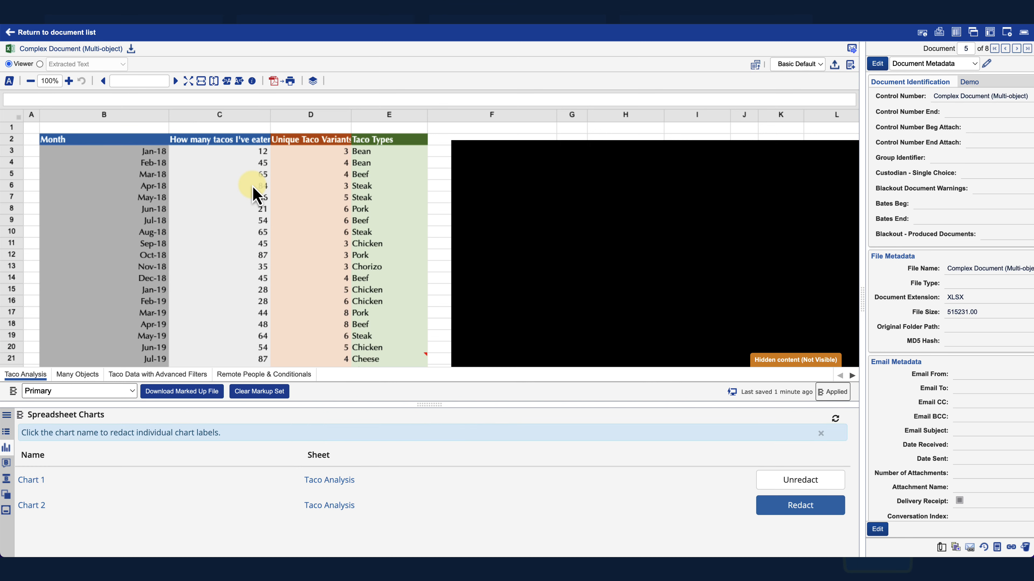
scroll(252, 191, "down", 9)
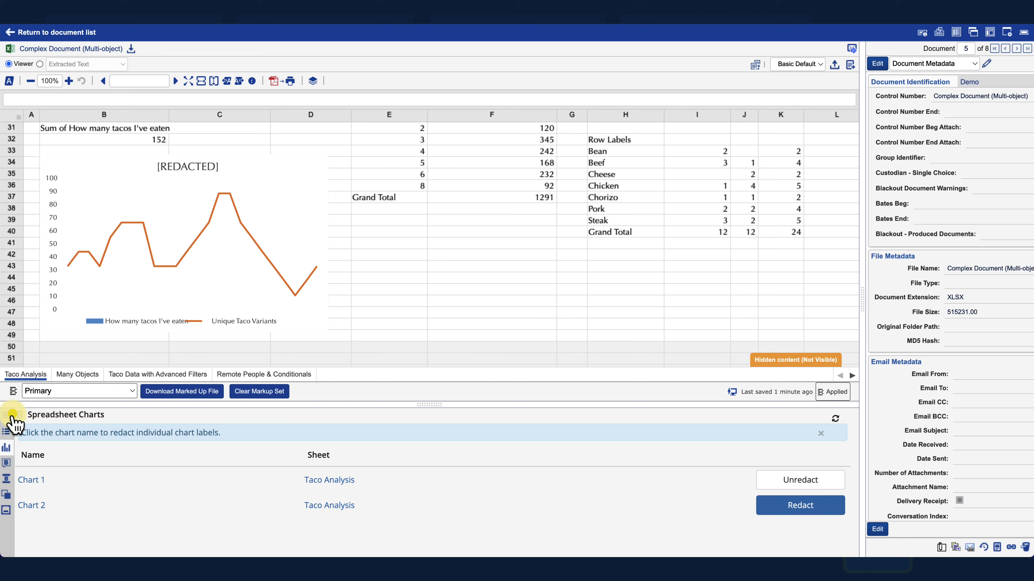
- In the spreadsheet comments, replace the person's name in the C24 comment with [REDACTED] and save the redaction
left_click(8, 415)
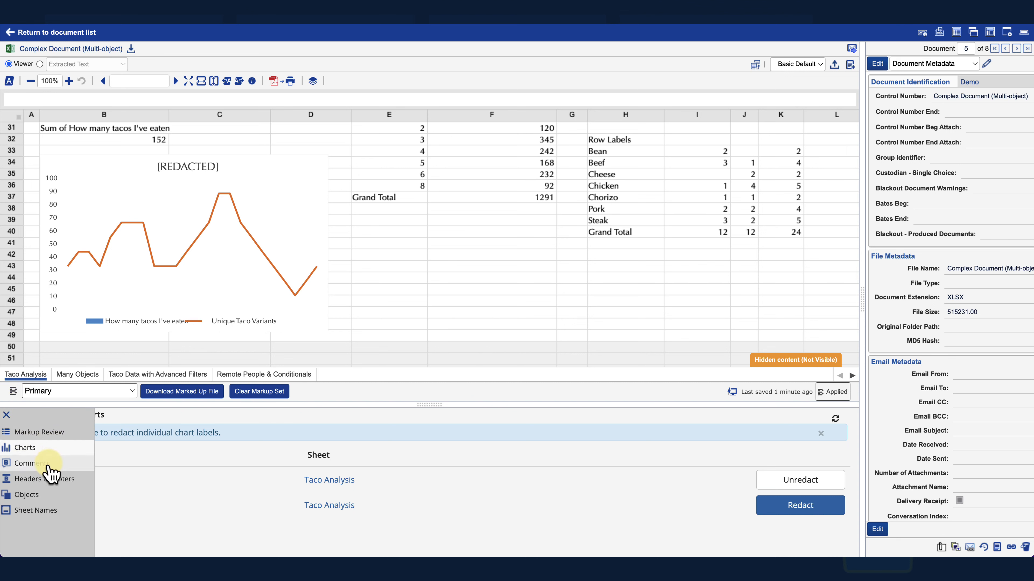
left_click(47, 468)
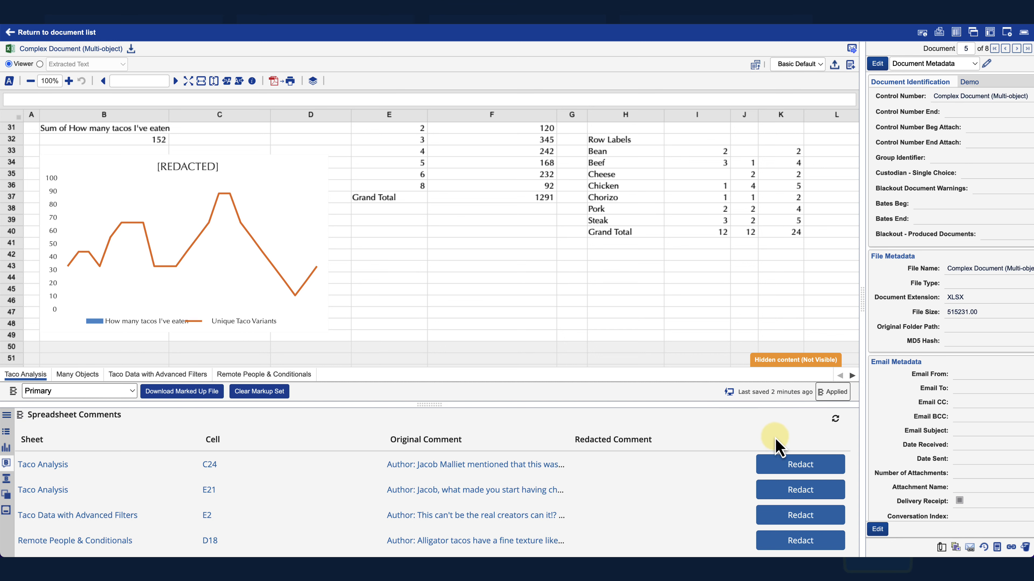
left_click(796, 466)
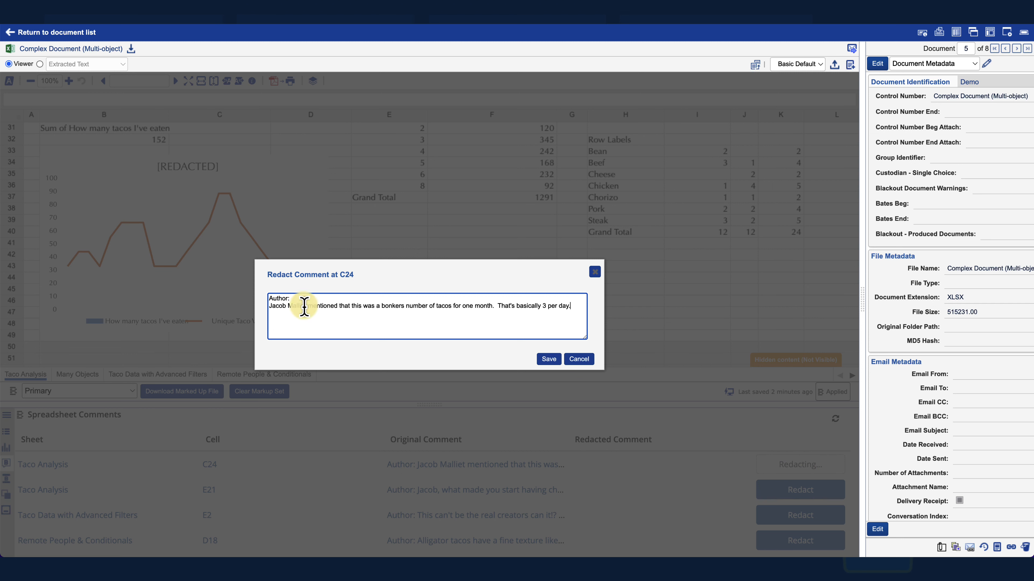
left_click_drag(306, 306, 267, 310)
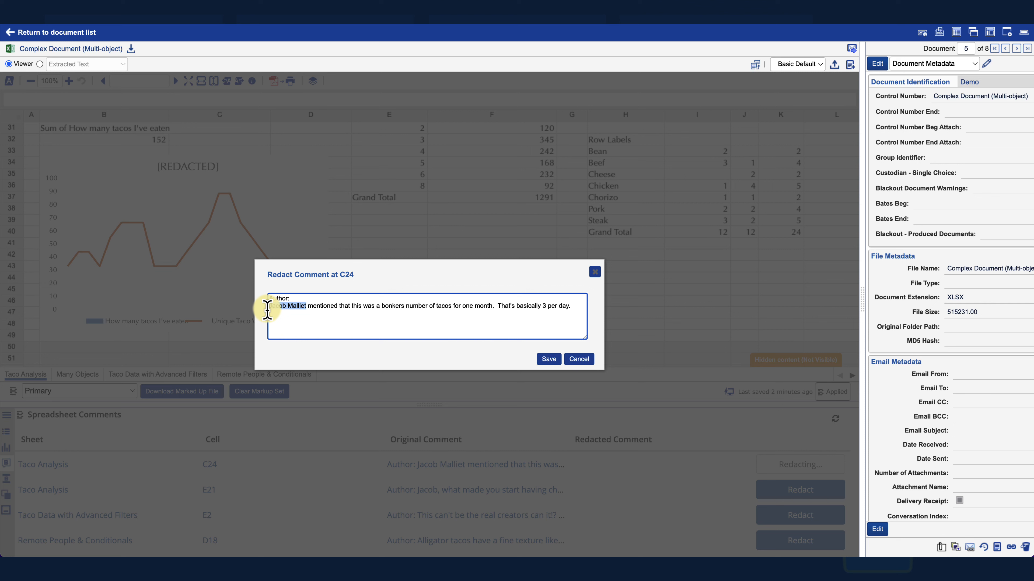
key("BackSpace")
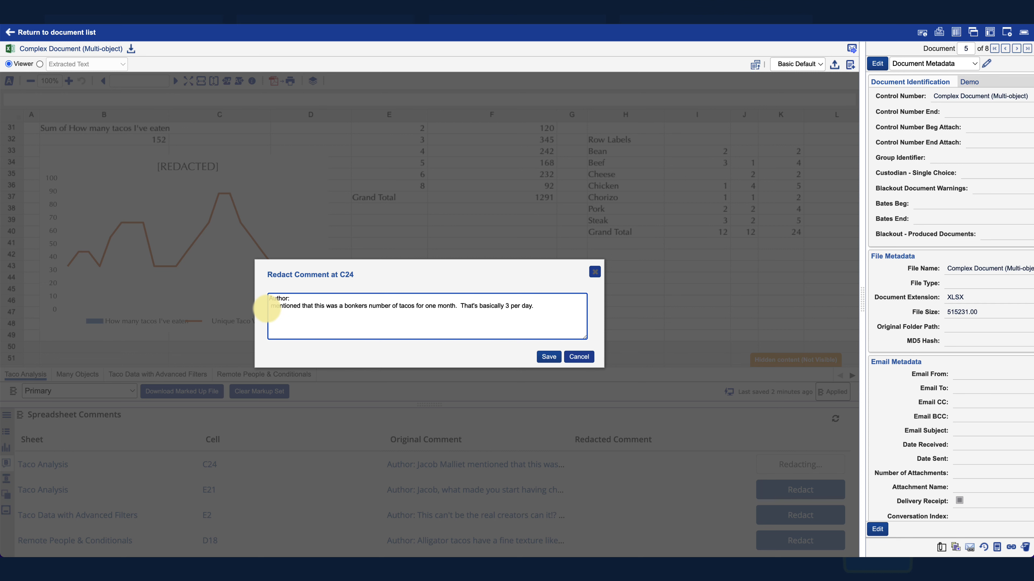
key("ctrl+v")
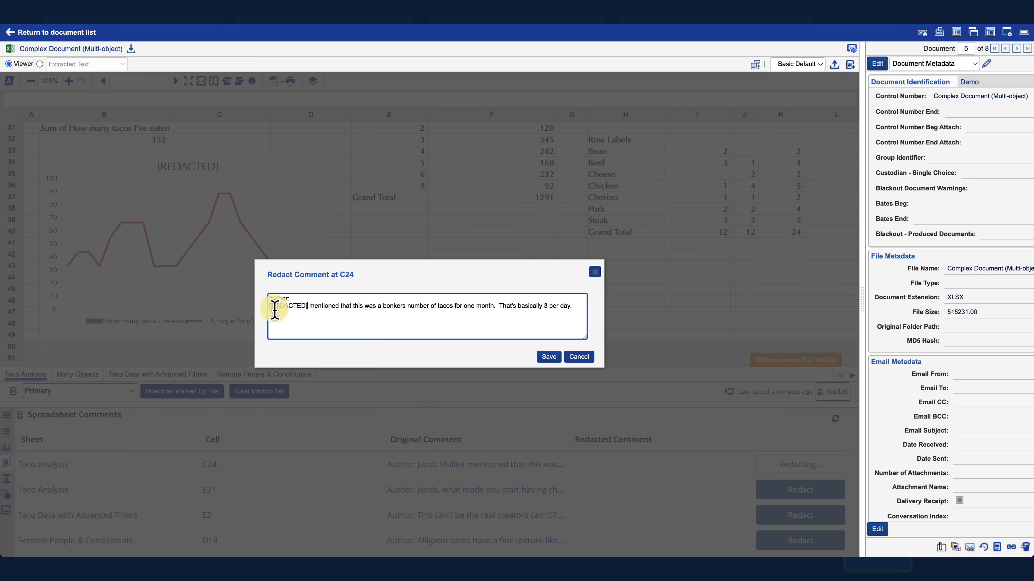
left_click(546, 357)
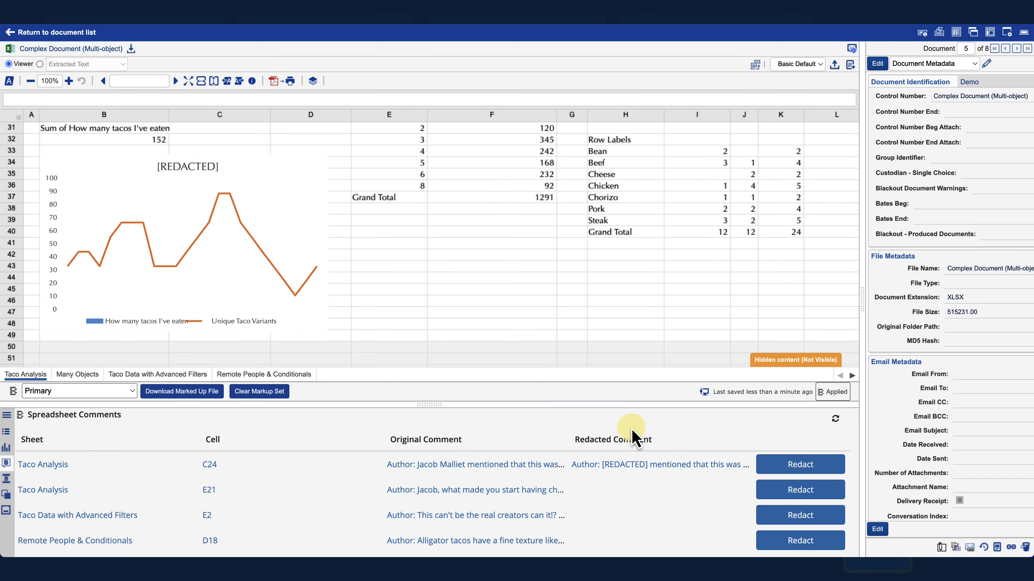
- Show the document's hidden items to check the C24 comment among the annotations, and hide them again
left_click(643, 465)
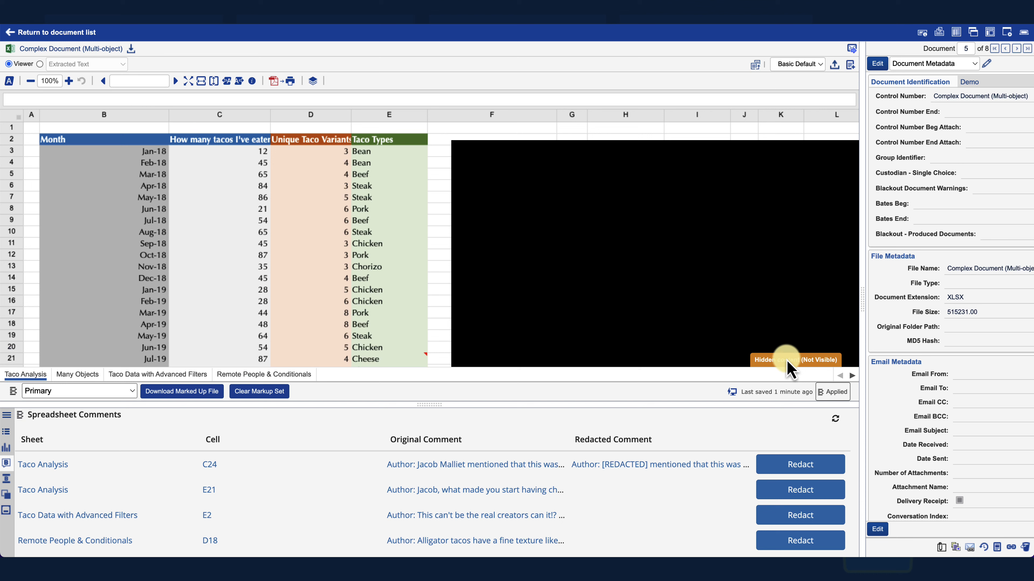
mouse_move(788, 362)
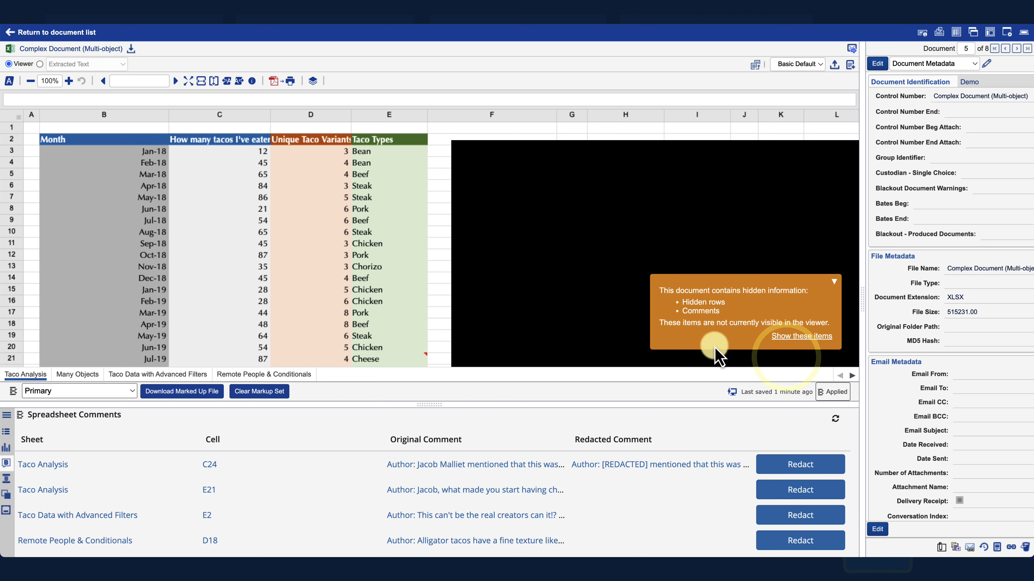
left_click(788, 338)
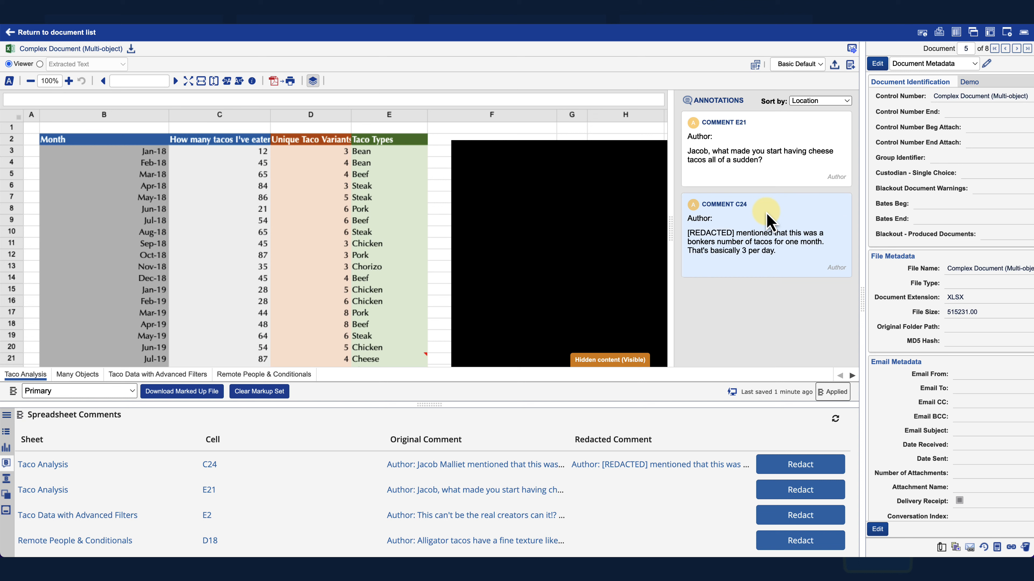
left_click(609, 339)
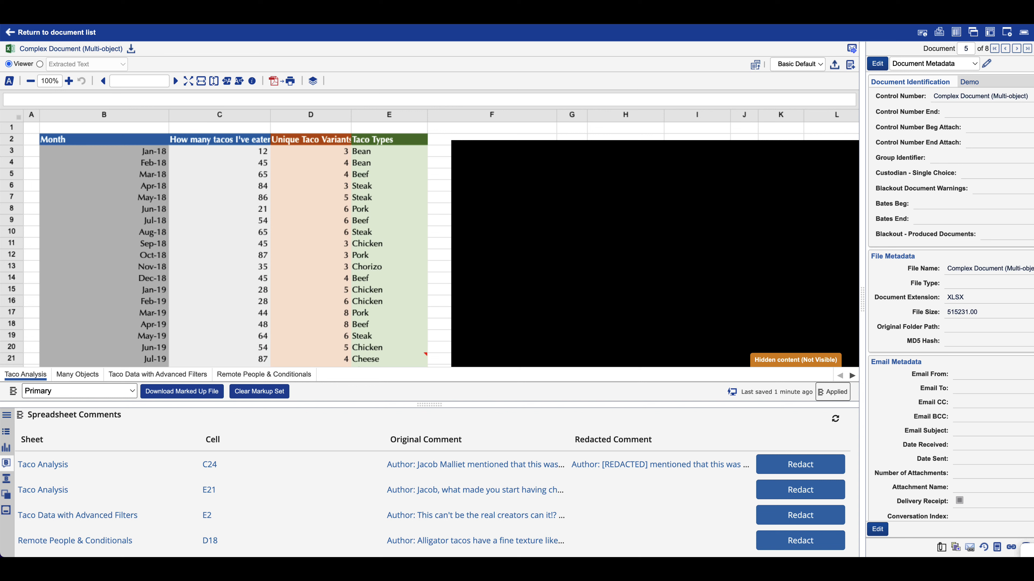
- In the spreadsheet headers and footers, replace the Center Default Header of Taco Analysis with [REDACTED] and save
left_click(7, 416)
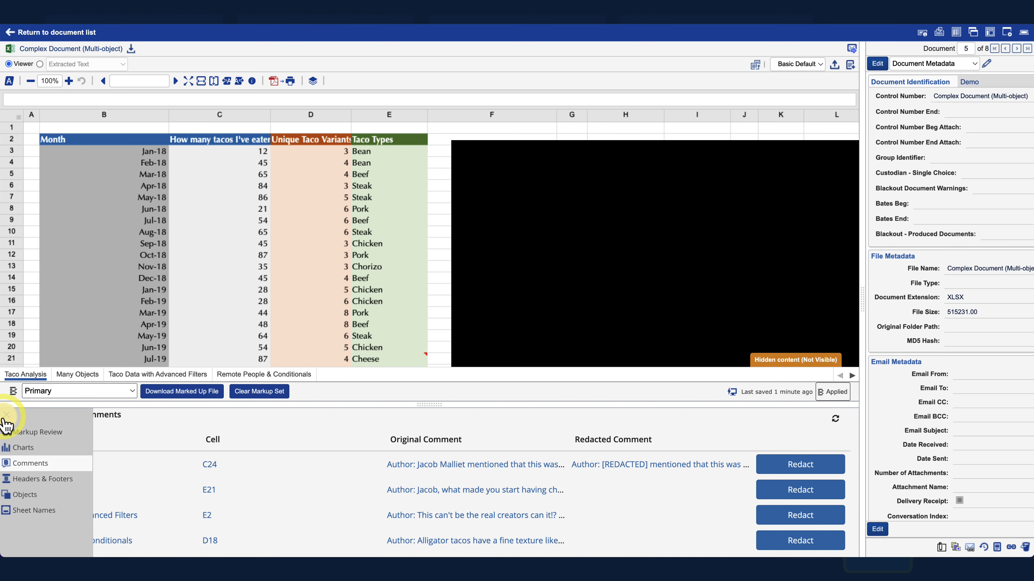
left_click(55, 481)
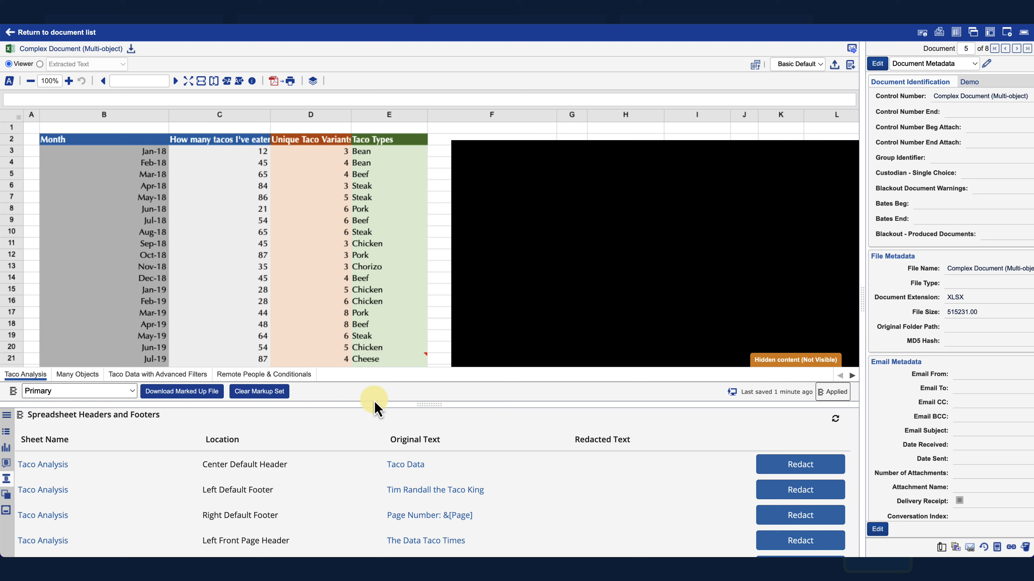
left_click(789, 469)
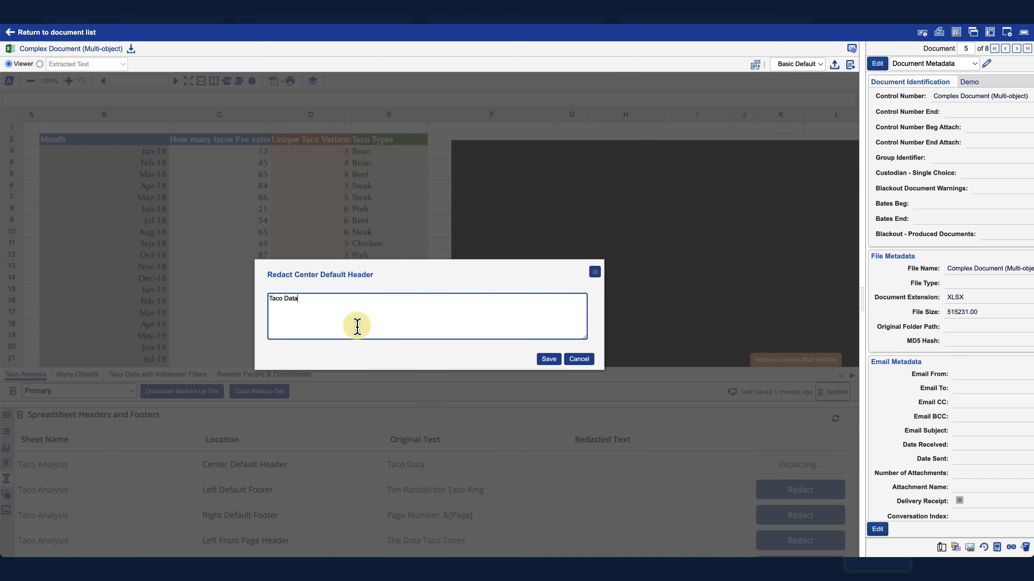
double_click(335, 308)
triple_click(335, 309)
key("BackSpace")
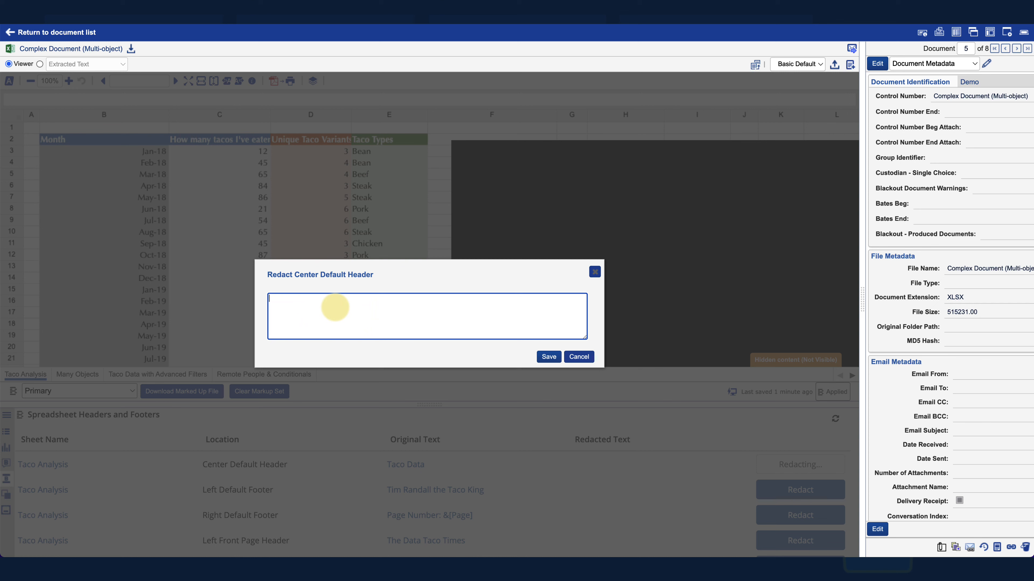
key("ctrl+v")
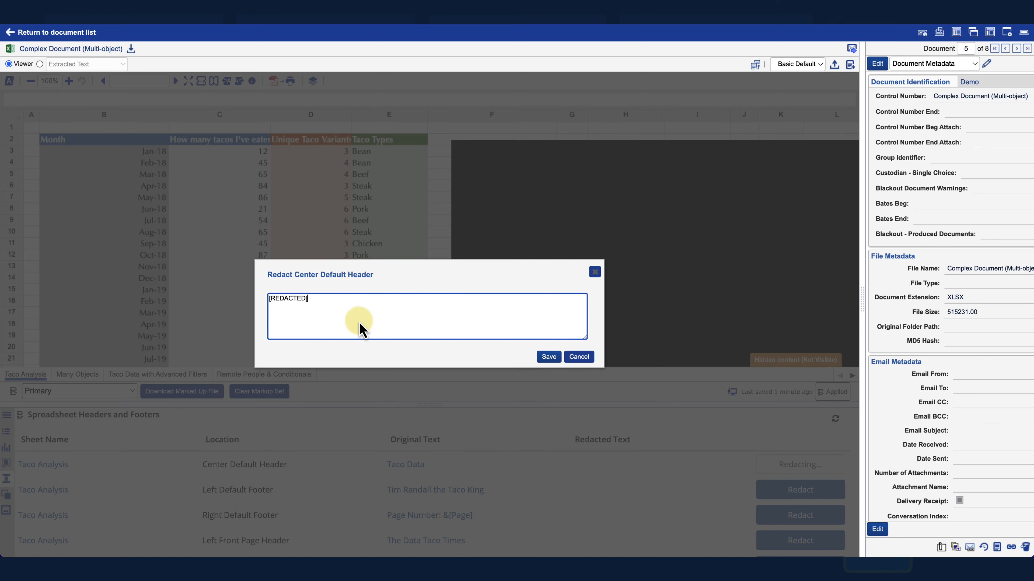
left_click(545, 358)
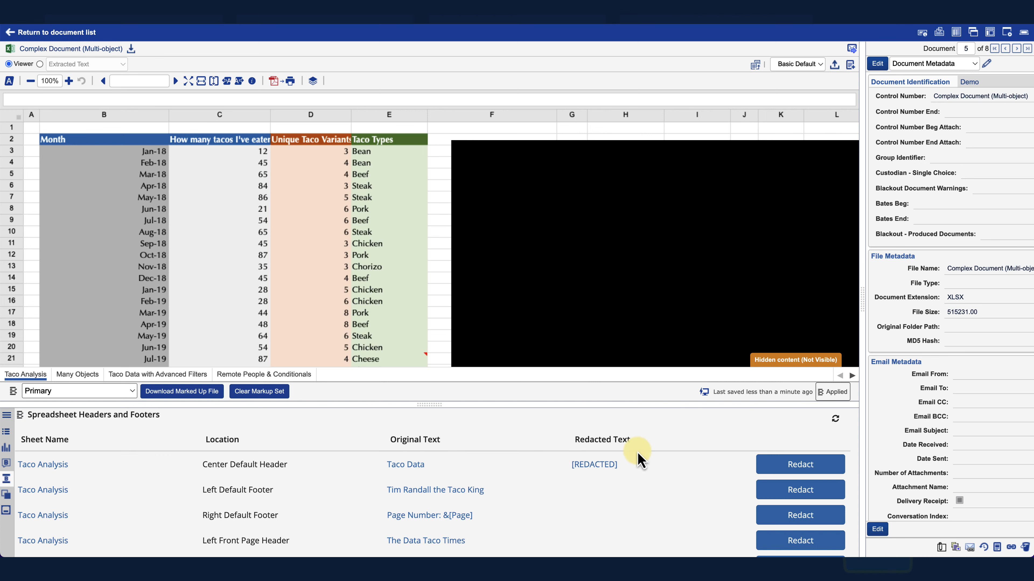
- In the spreadsheet objects, redact Add-in 9, Diagram 7, Lightning Bolt 3 and Object 3 on the Many Objects sheet
left_click(7, 416)
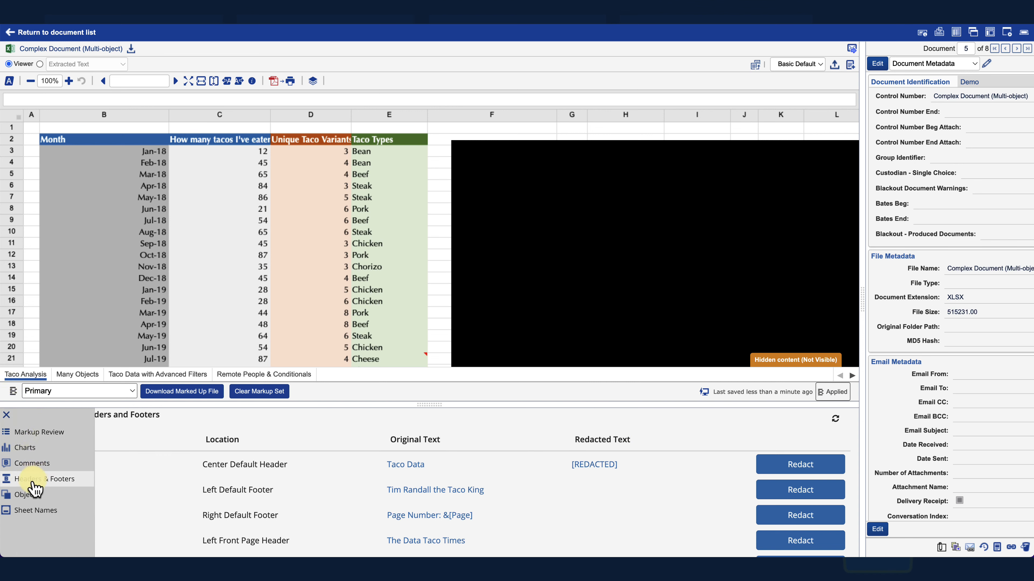
left_click(26, 494)
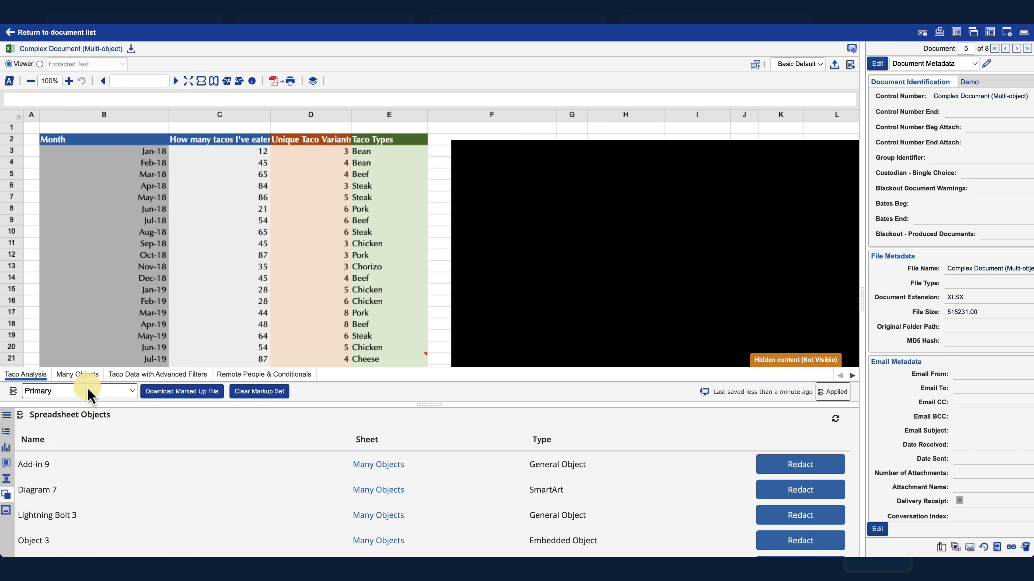
left_click(83, 375)
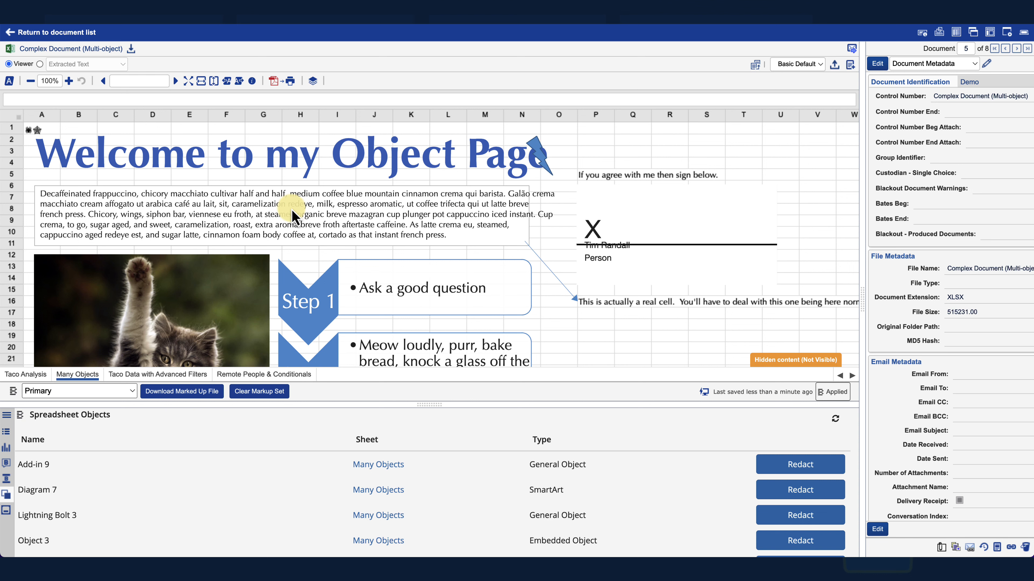
scroll(292, 216, "down", 3)
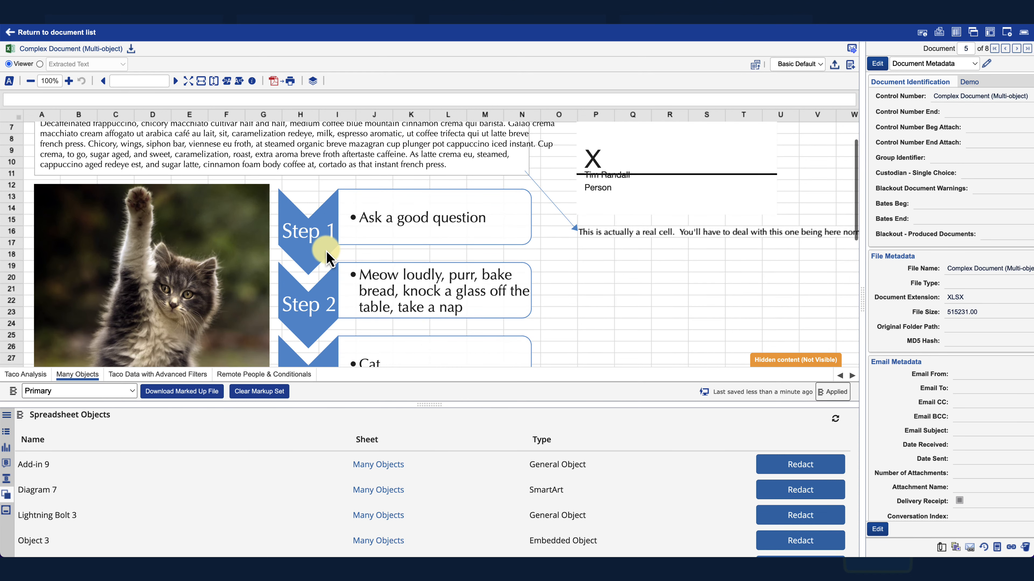
scroll(326, 254, "down", 10)
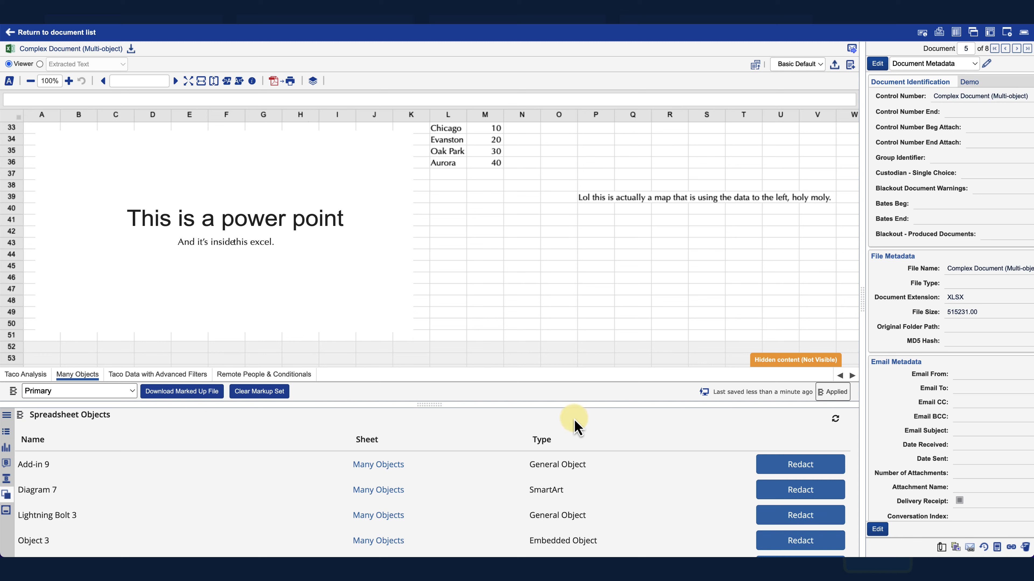
left_click(793, 468)
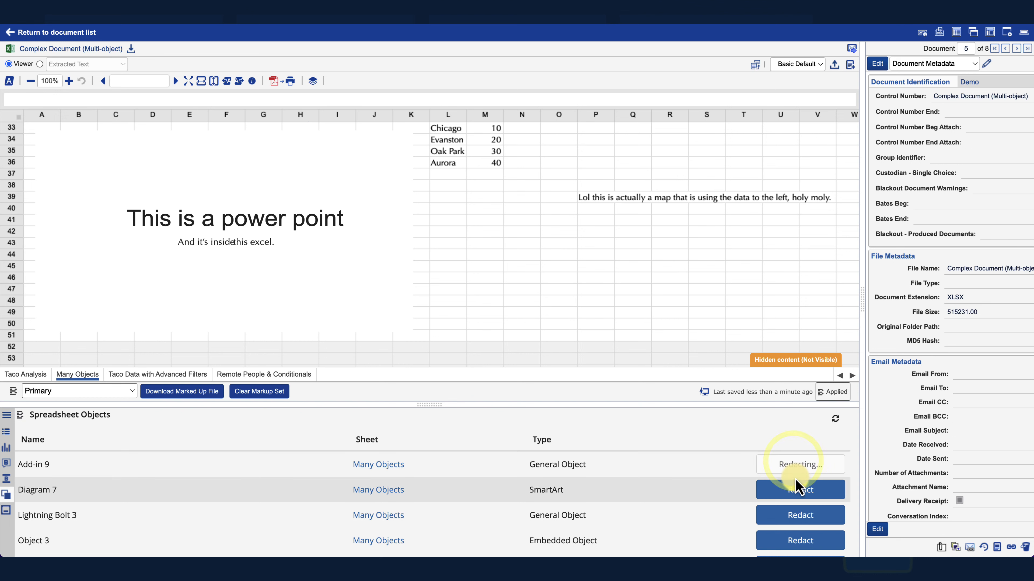
left_click(798, 491)
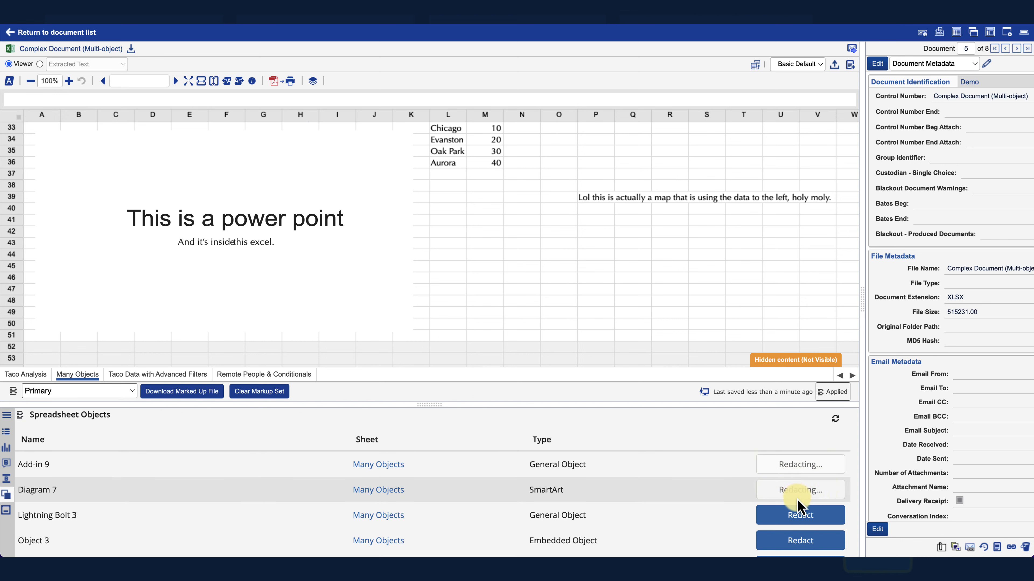
left_click(797, 516)
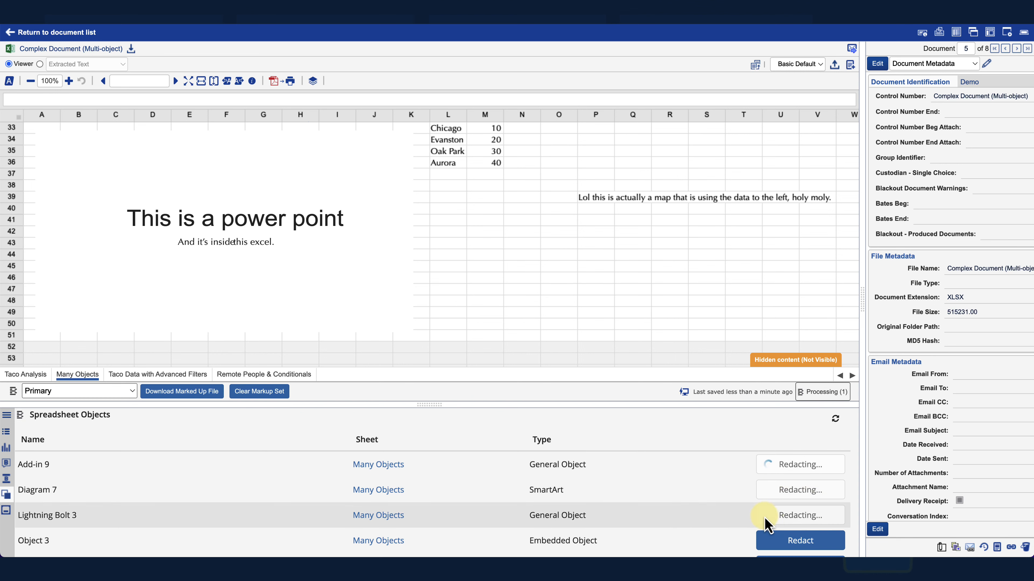
left_click(775, 542)
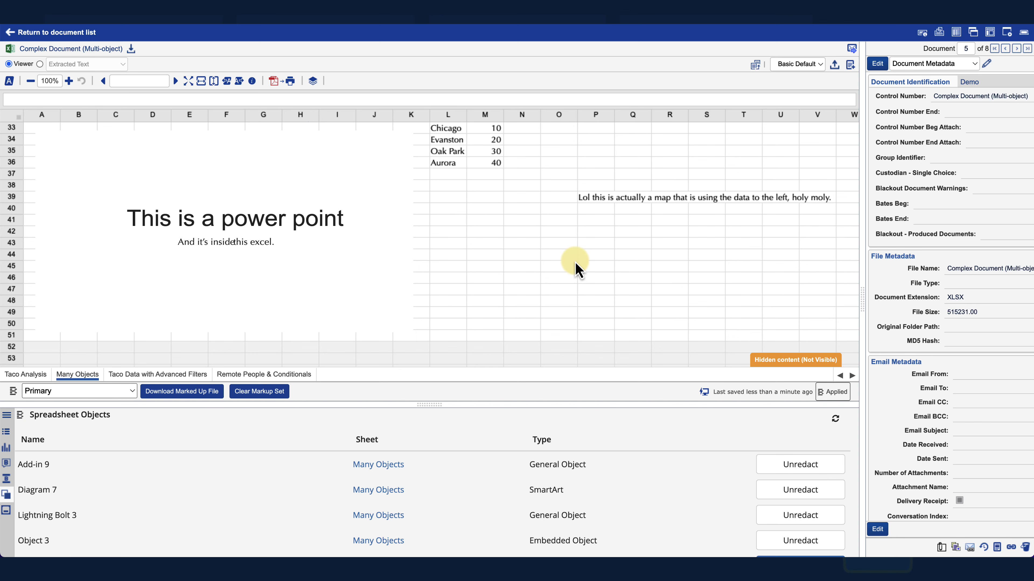
- Check the object redactions on the Many Objects sheet, collapsing the hidden-content notice
scroll(575, 262, "up", 7)
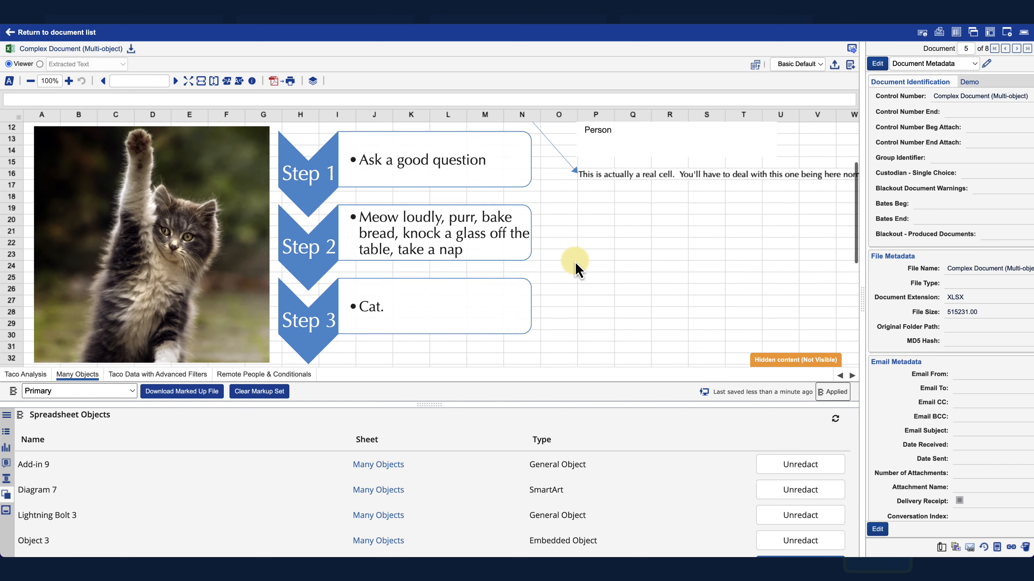
scroll(575, 262, "up", 4)
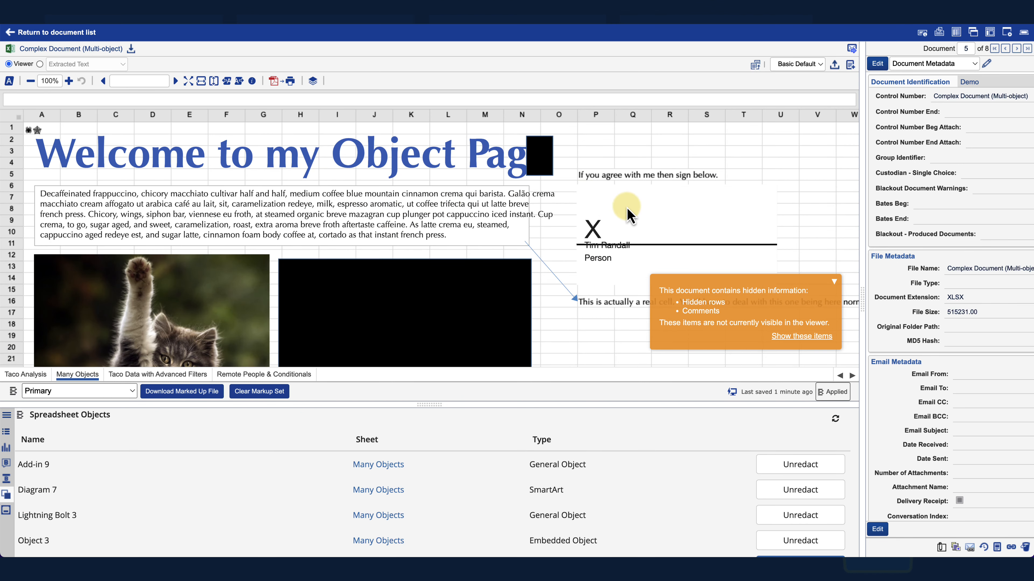
left_click(834, 282)
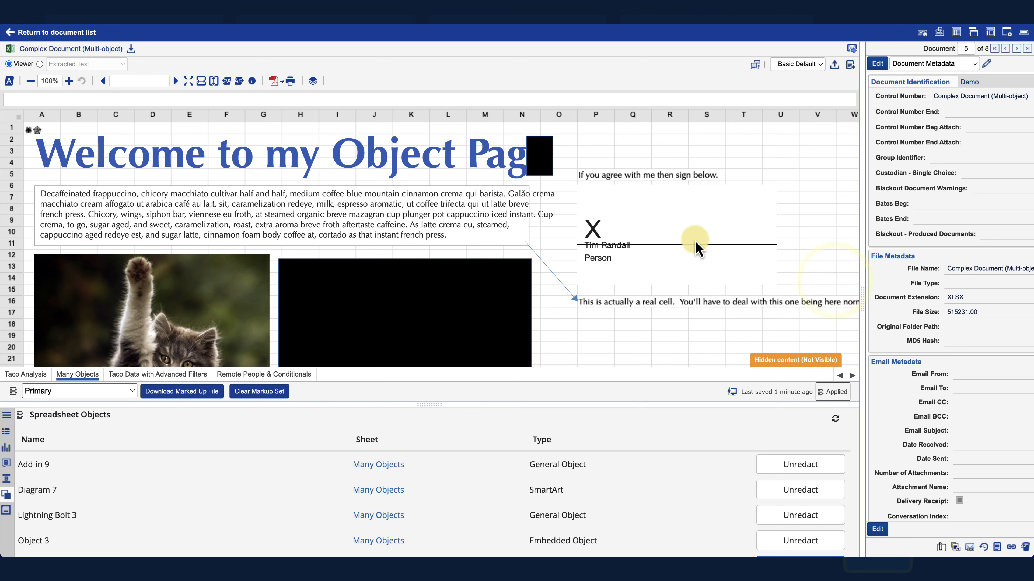
scroll(694, 244, "down", 5)
scroll(694, 243, "down", 2)
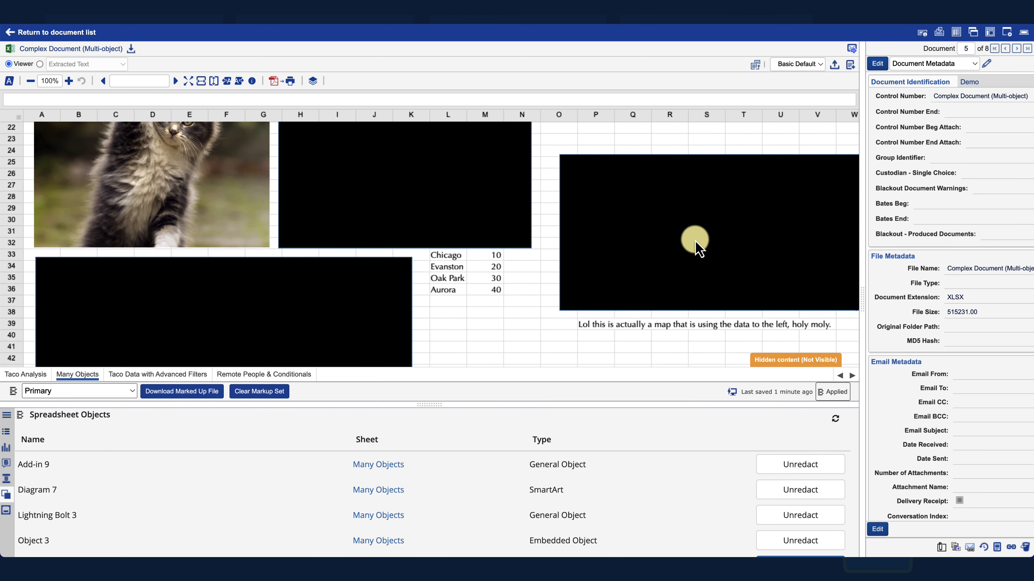
scroll(492, 314, "down", 2)
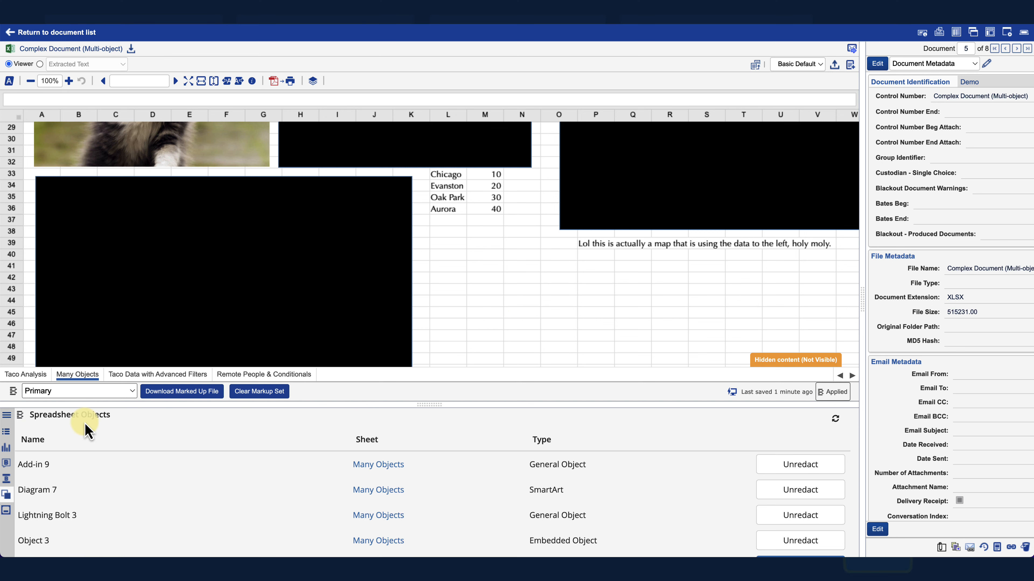
- In the spreadsheet sheet names, replace the name Taco Analysis with REDACTED and save the redaction
left_click(1, 414)
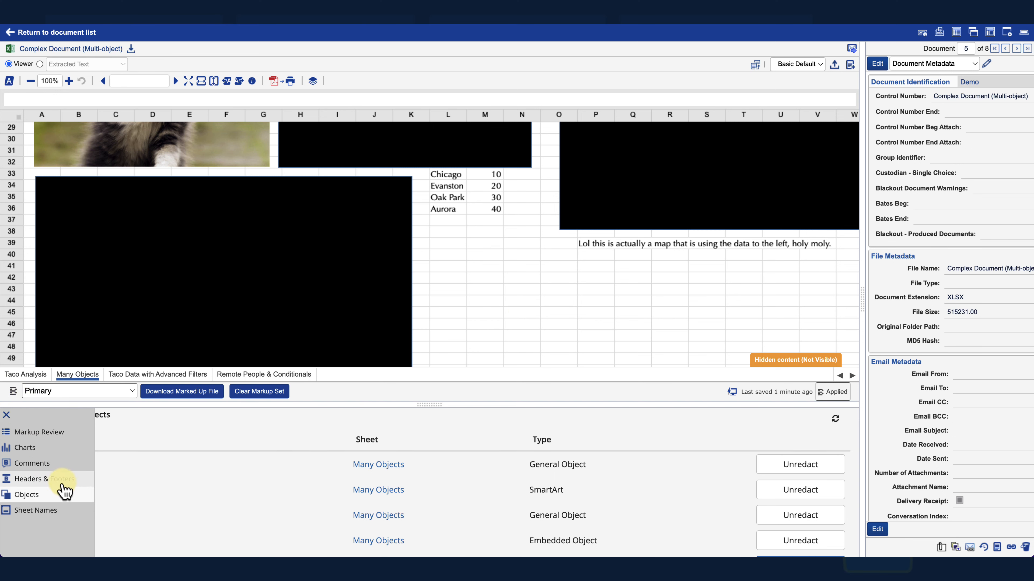
left_click(55, 514)
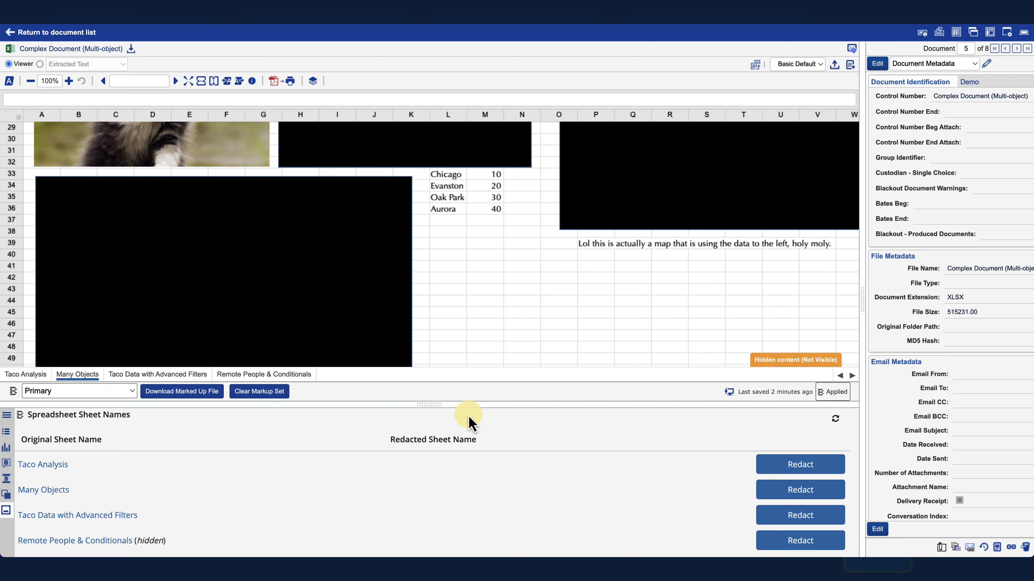
left_click(800, 464)
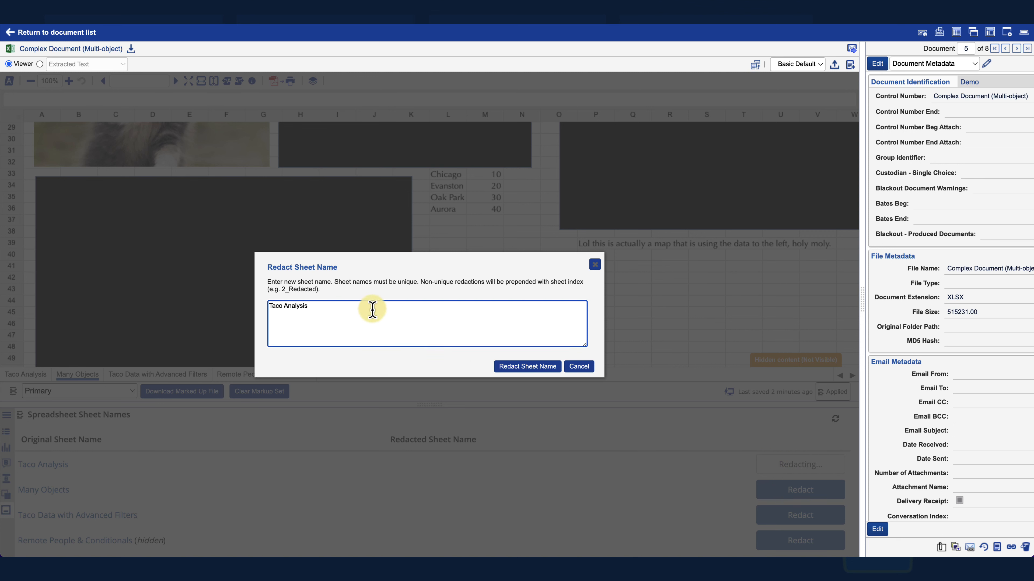
left_click_drag(369, 307, 270, 305)
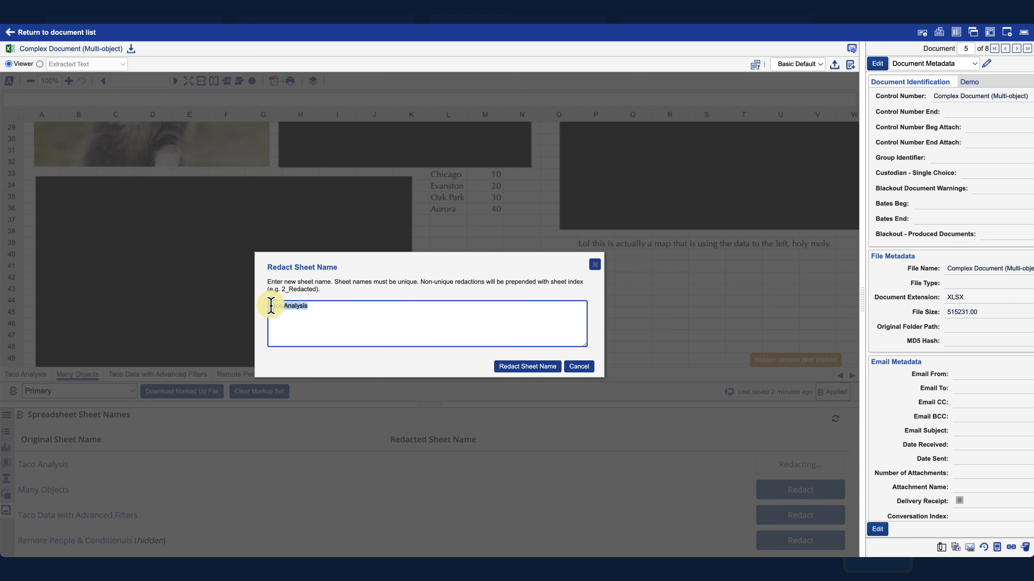
key("BackSpace")
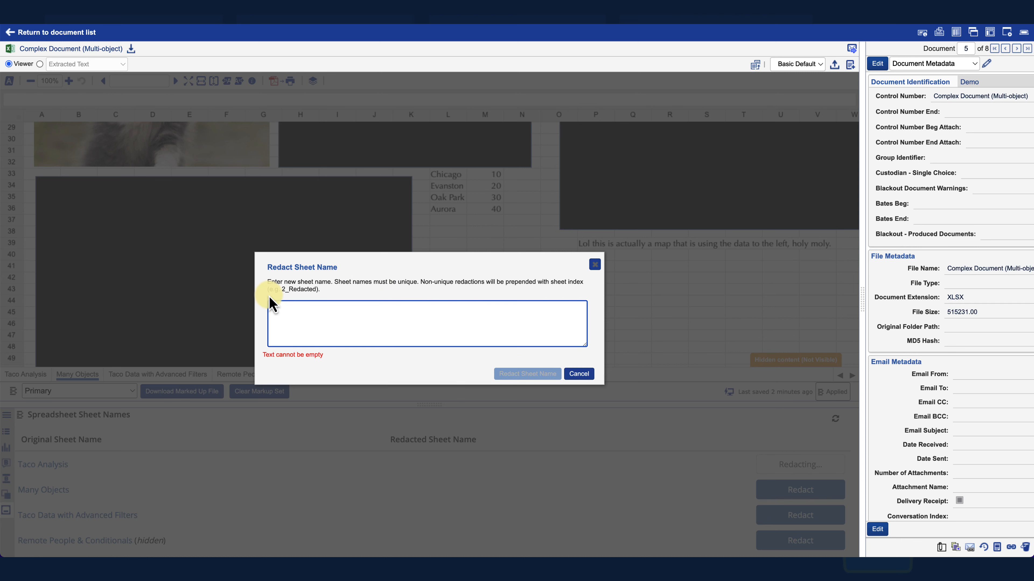
type("REDACTED")
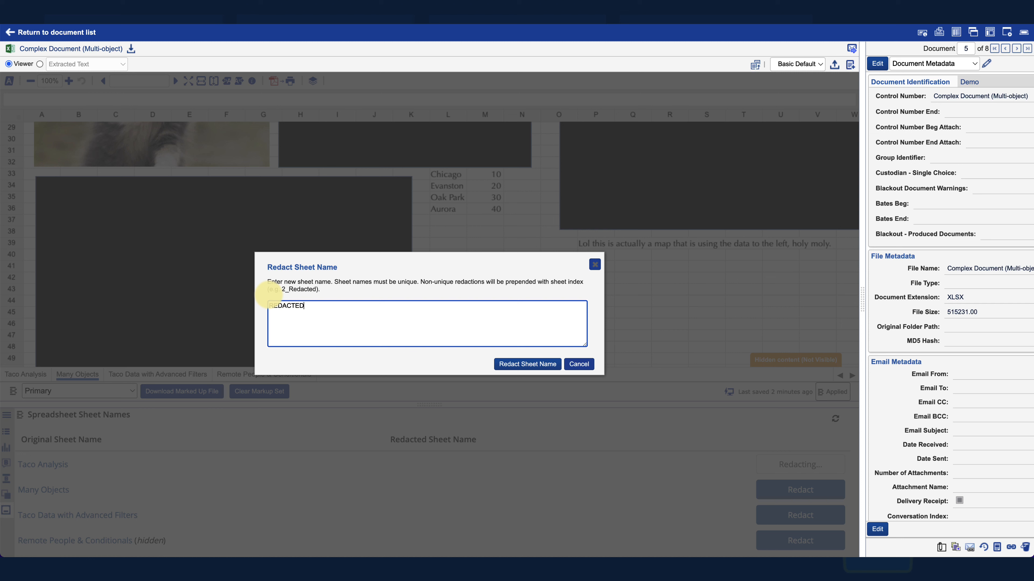
key("ctrl+a")
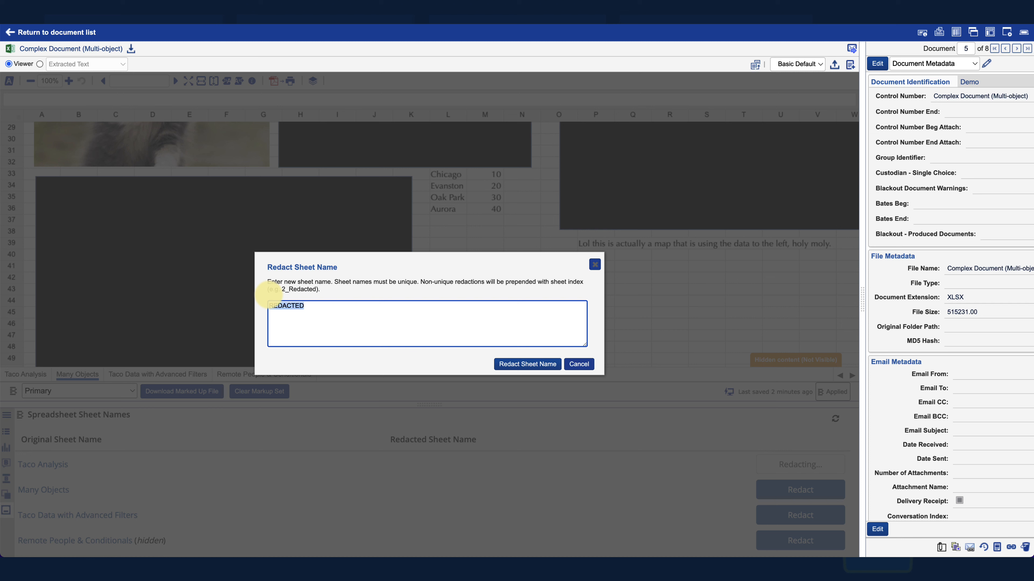
left_click(544, 372)
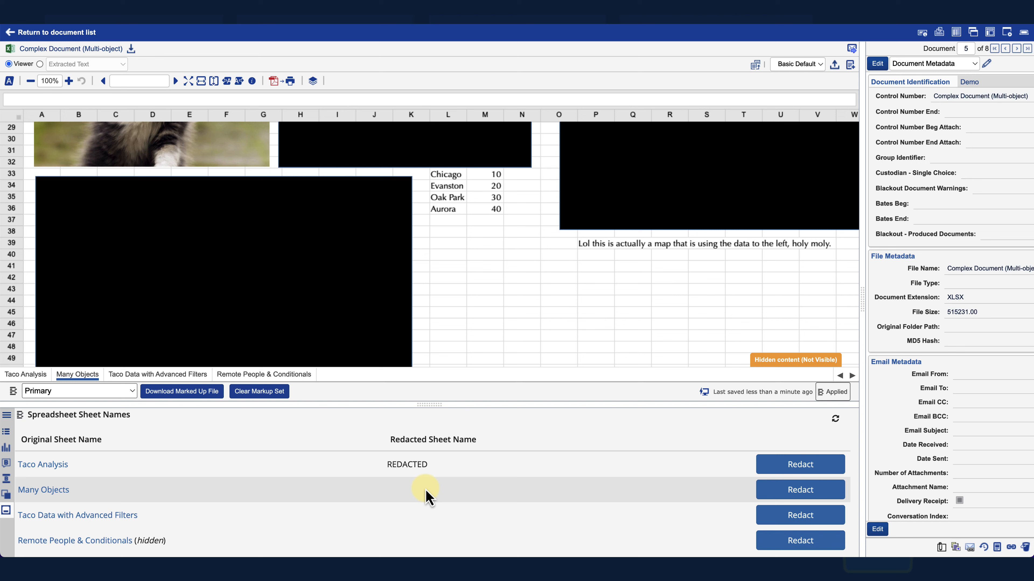
- Redact the Many Objects sheet name by replacing it with REDACTED as well
left_click(783, 490)
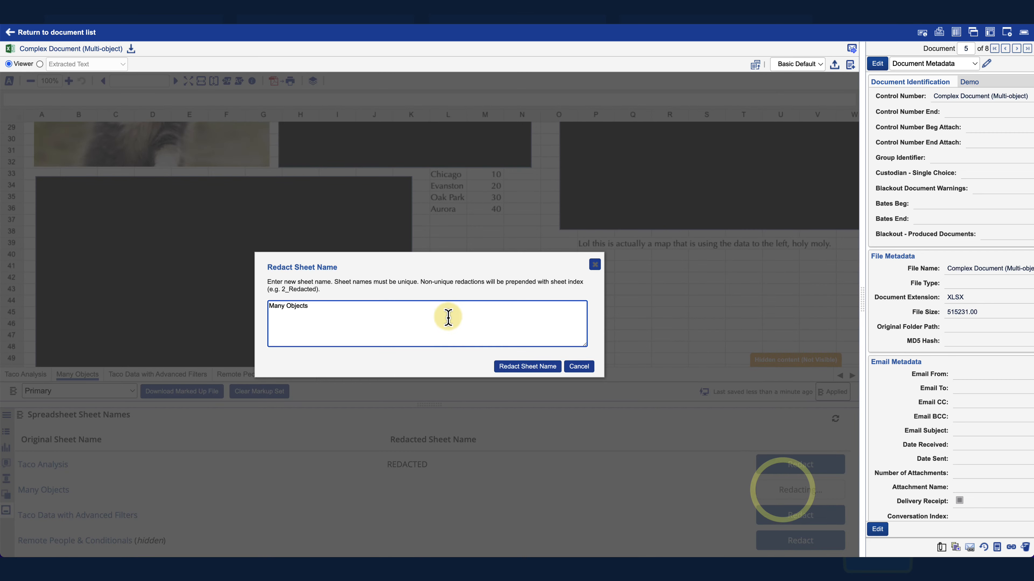
triple_click(386, 320)
key("BackSpace")
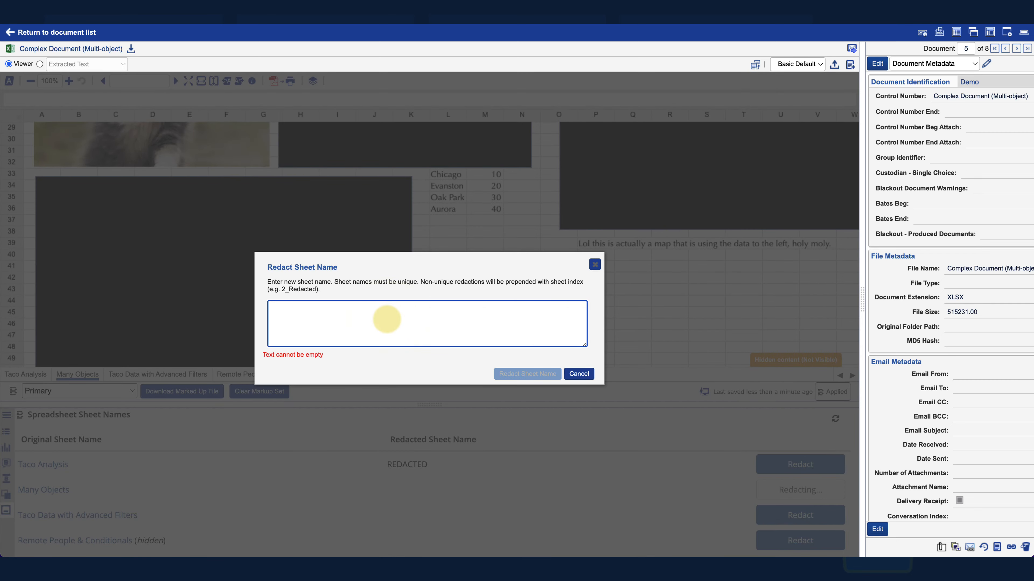
key("ctrl+v")
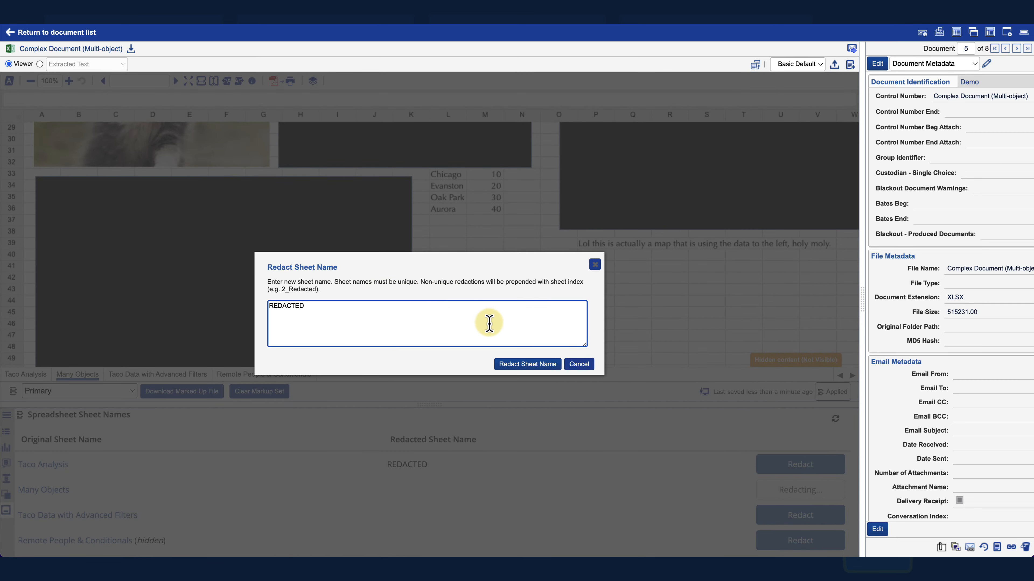
left_click(514, 366)
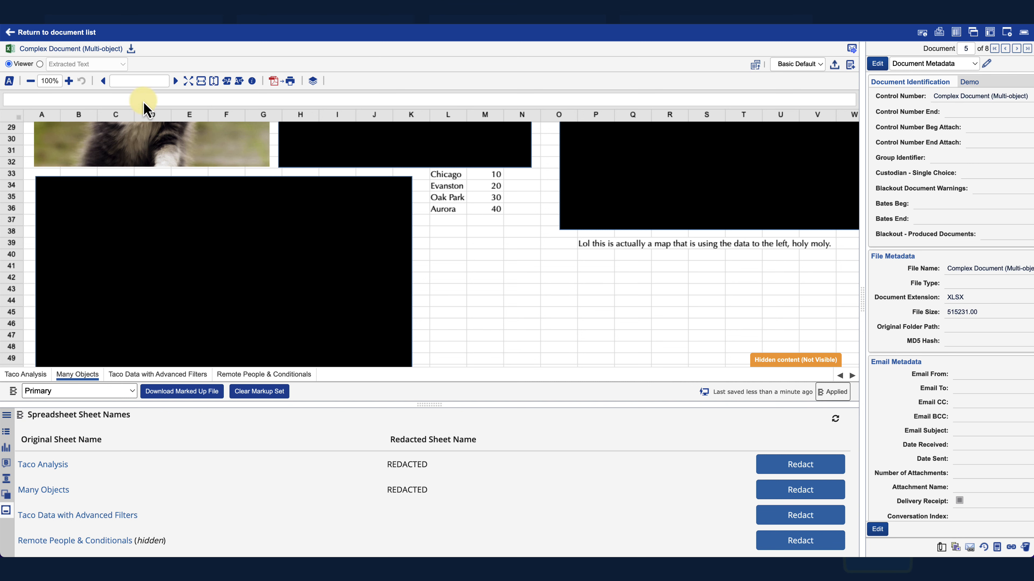
- Reload the document and check the names of the first two sheets in the viewer
left_click(40, 22)
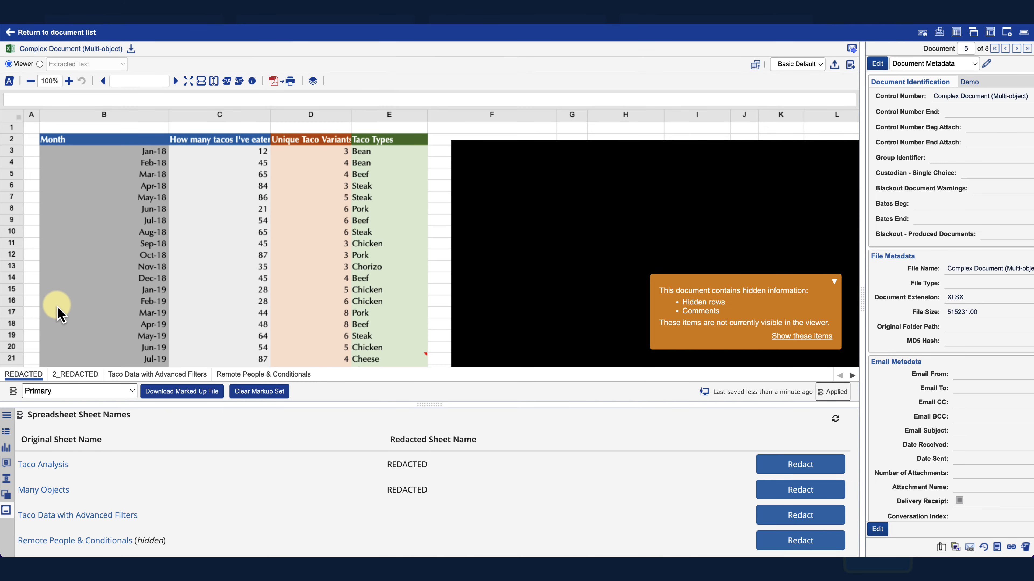
left_click(24, 379)
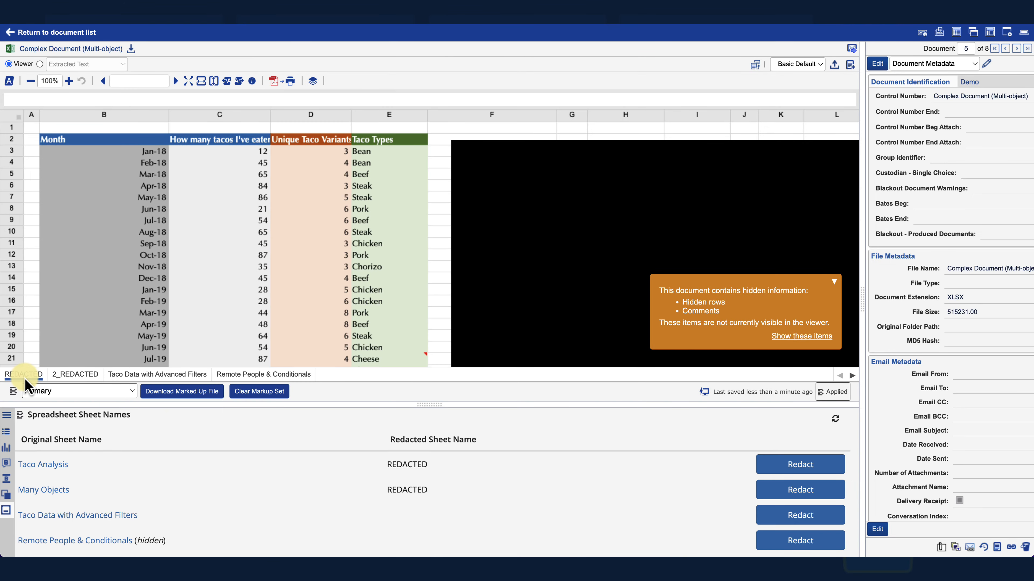